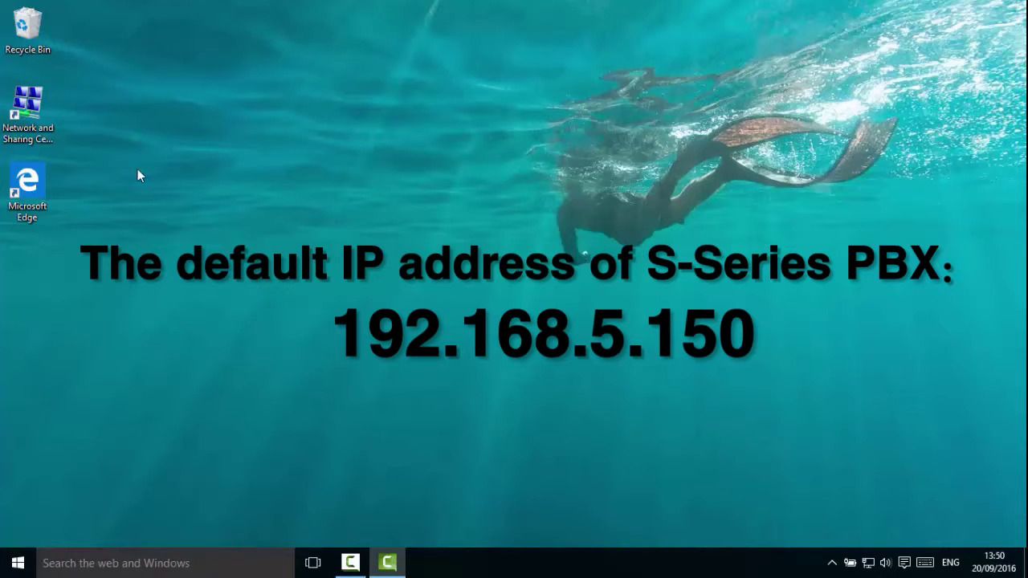
Open the IPv4 properties of the wired 以太网 connection from Network and Sharing Centre.
{"action": "left_click", "coordinate": [24, 126]}
{"action": "left_click", "coordinate": [24, 126]}
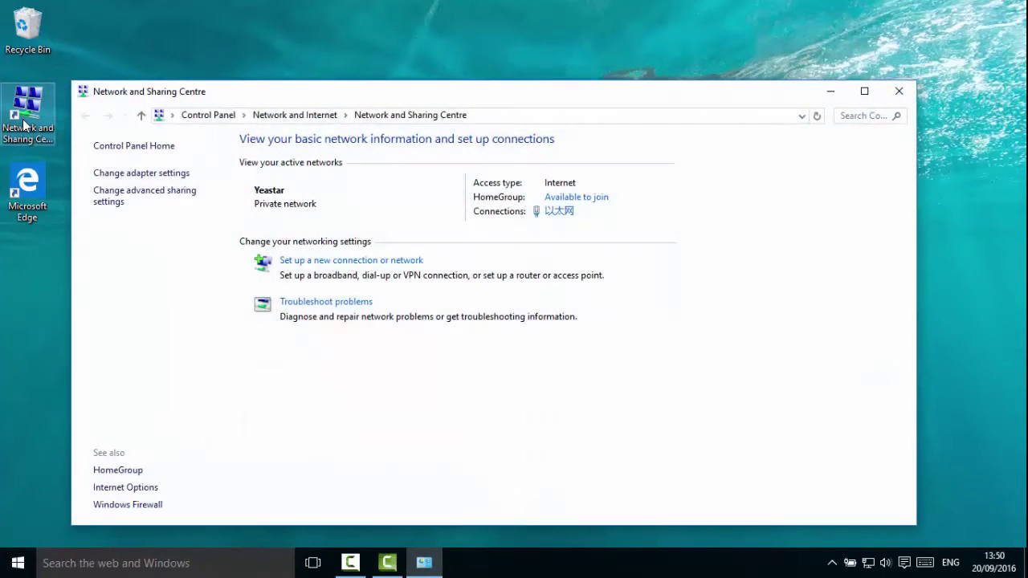
{"action": "left_click", "coordinate": [560, 213]}
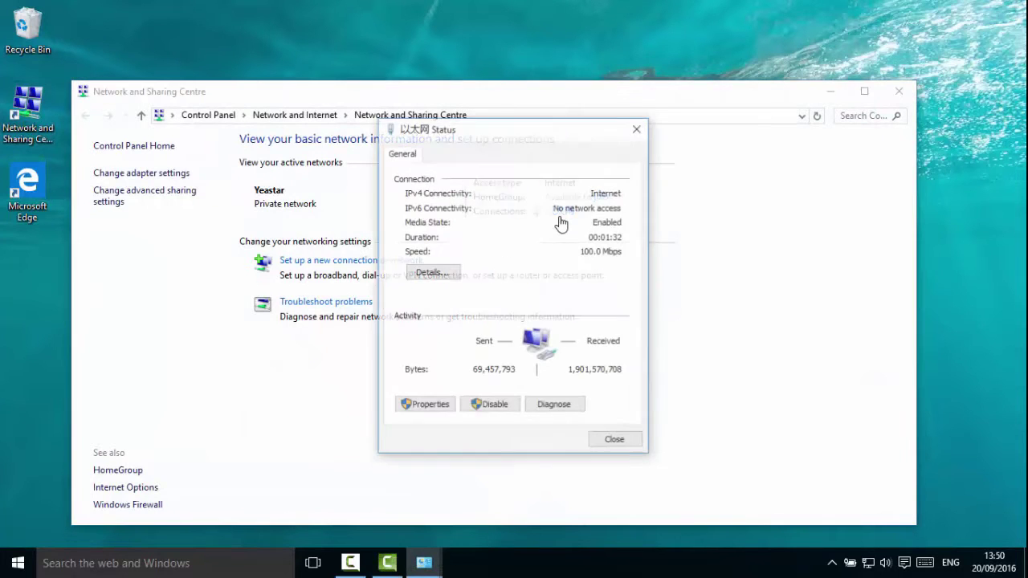
{"action": "left_click", "coordinate": [442, 408]}
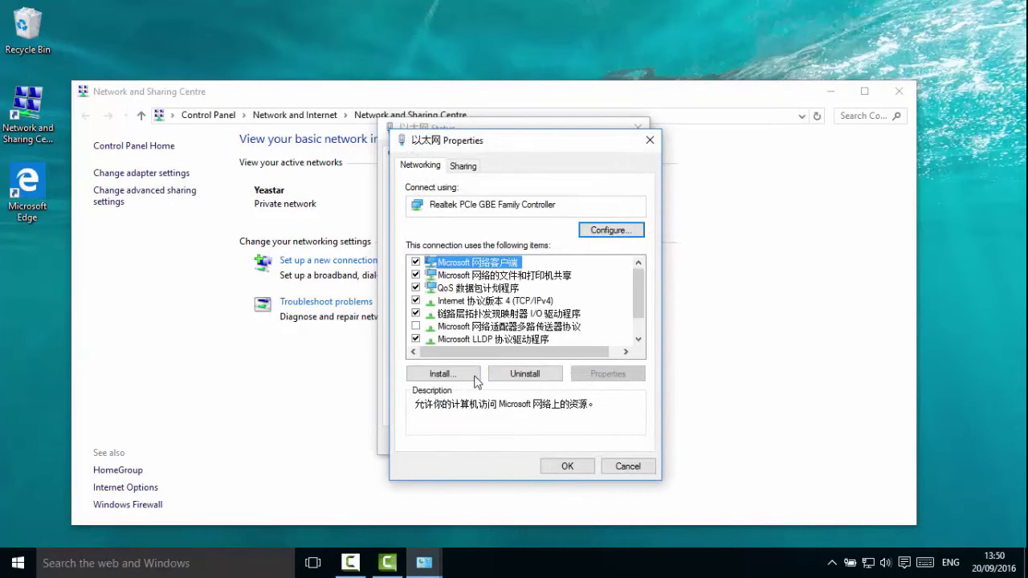
{"action": "left_click", "coordinate": [523, 304]}
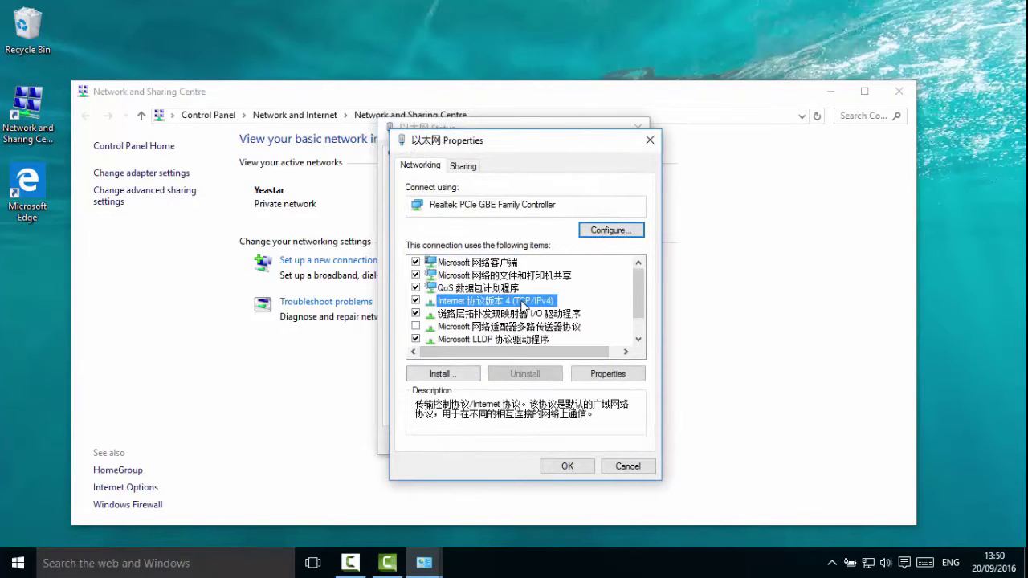
{"action": "double_click", "coordinate": [523, 304]}
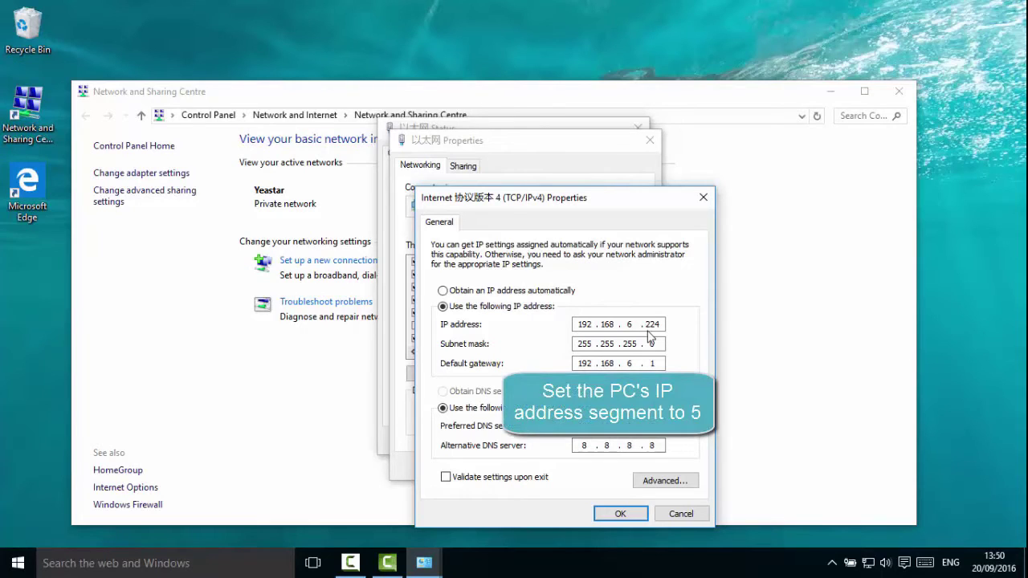
Change the IP to 192.168.5.224 and gateway to 192.168.5.1, keep the settings, and close the windows.
{"action": "key", "text": "BackSpace"}
{"action": "type", "text": "5"}
{"action": "left_click", "coordinate": [639, 363]}
{"action": "key", "text": "BackSpace"}
{"action": "type", "text": "5"}
{"action": "left_click", "coordinate": [620, 514]}
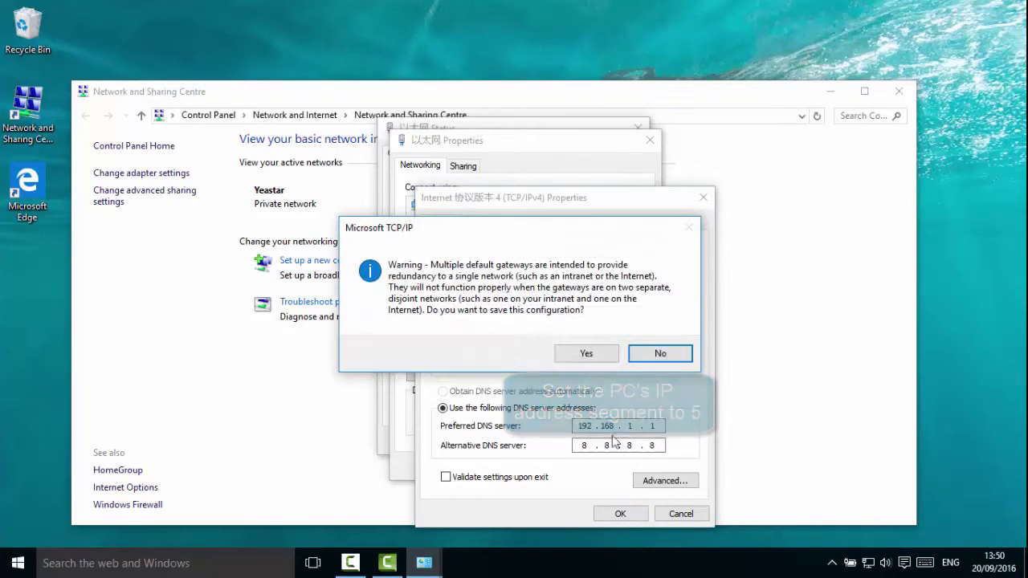
{"action": "left_click", "coordinate": [586, 354]}
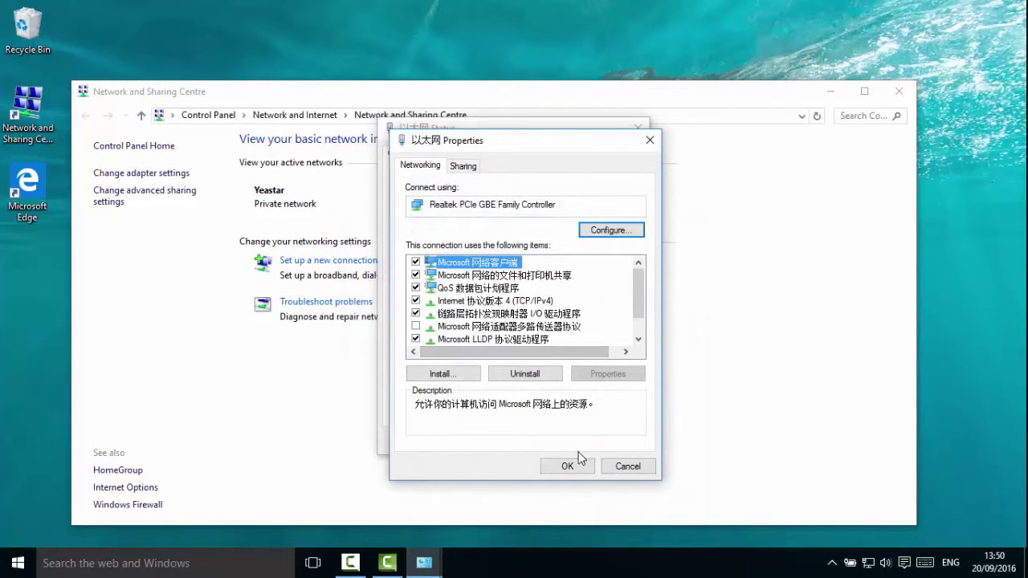
{"action": "left_click", "coordinate": [573, 465]}
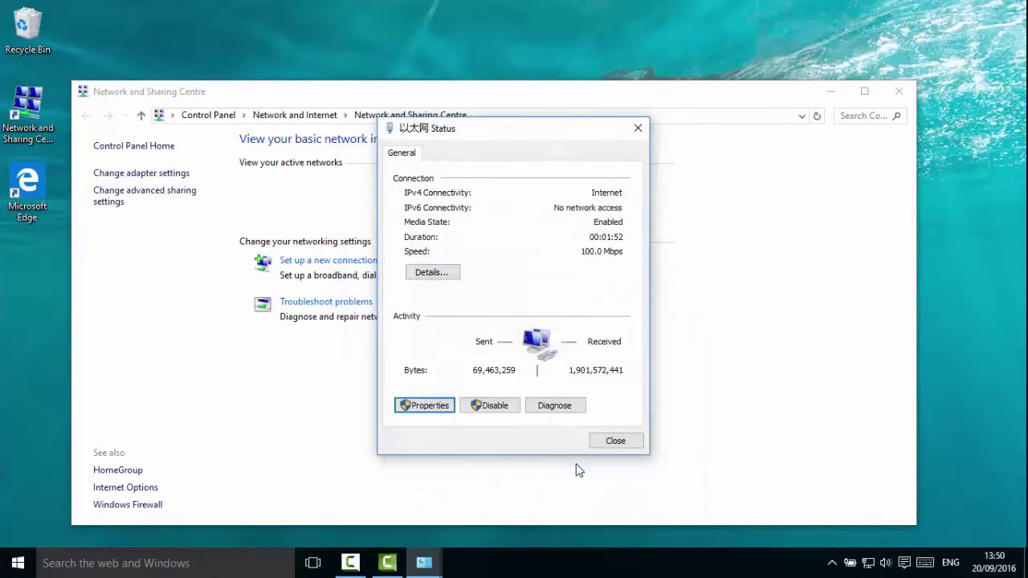
{"action": "left_click", "coordinate": [612, 440]}
{"action": "left_click", "coordinate": [899, 91]}
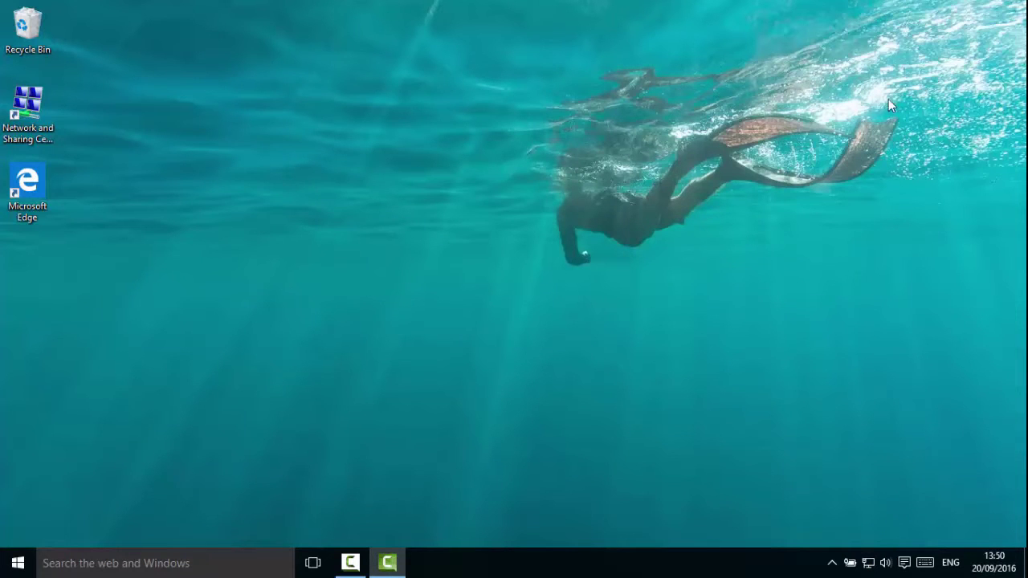
Launch Microsoft Edge and enter the PBX address 192.168.5.150.
{"action": "double_click", "coordinate": [28, 180]}
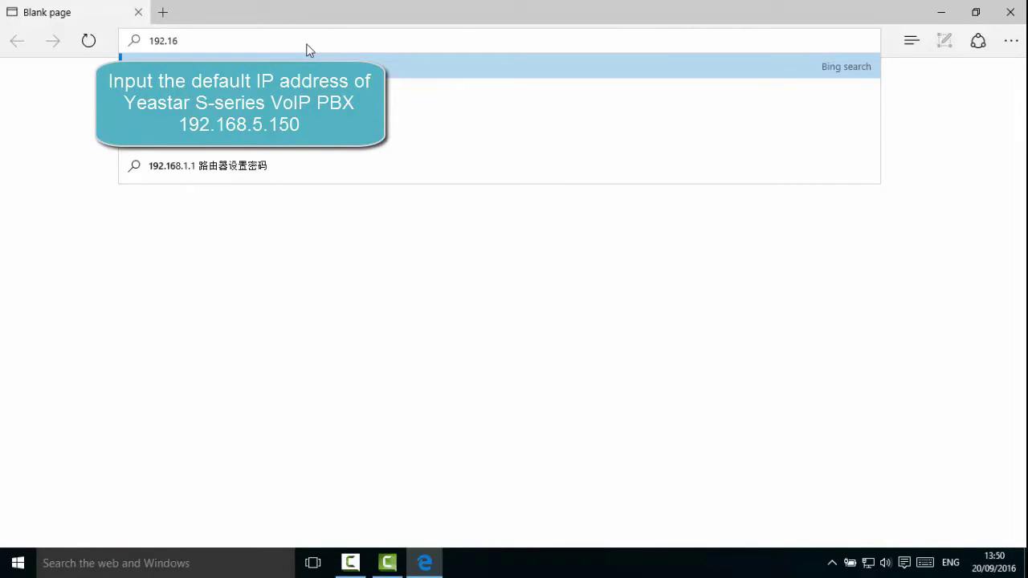
{"action": "type", "text": ".5.1"}
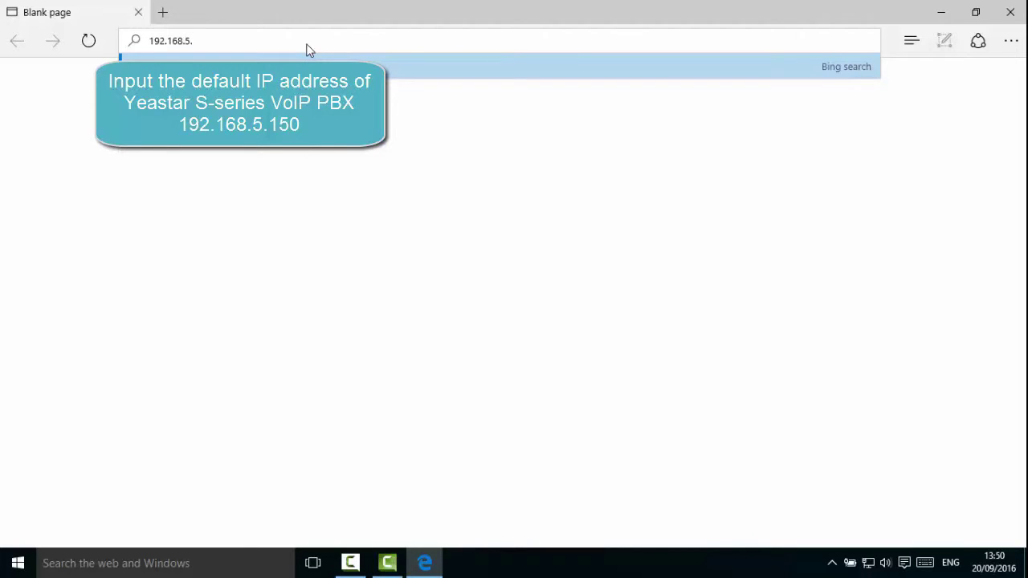
{"action": "type", "text": "50:8088"}
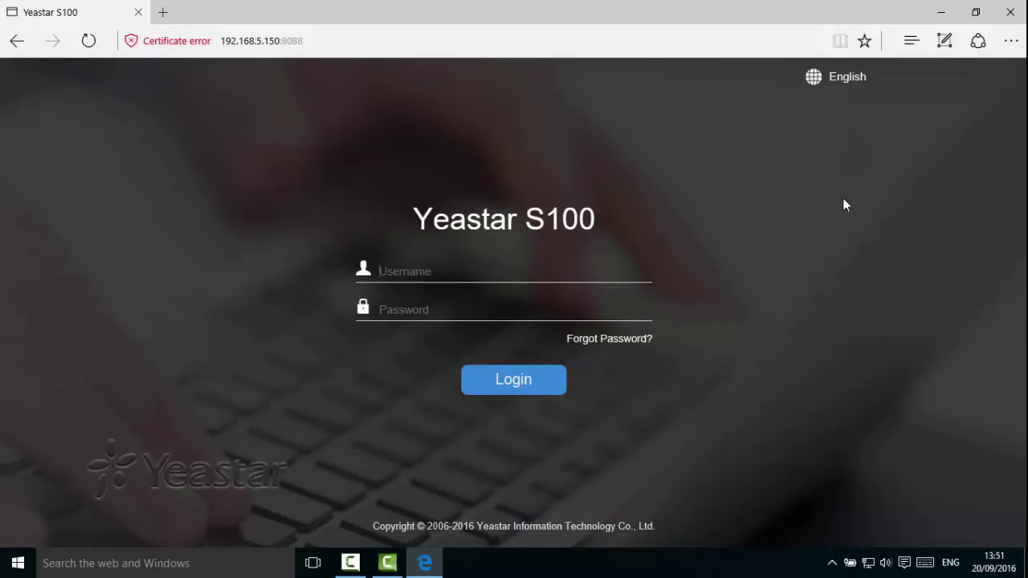
Log in with the default administrator username and password after checking the language list.
{"action": "left_click", "coordinate": [848, 76]}
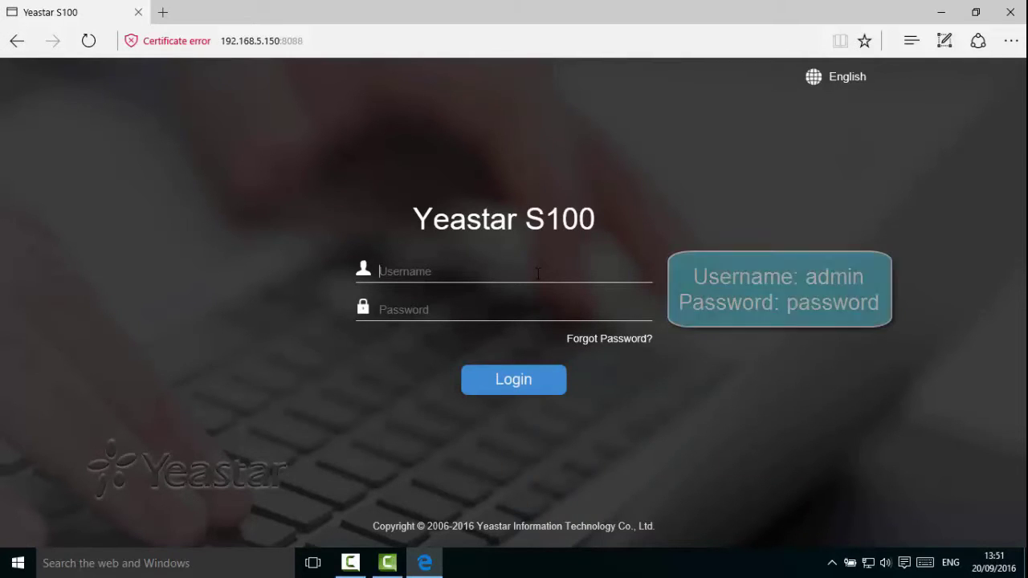
{"action": "type", "text": "adm"}
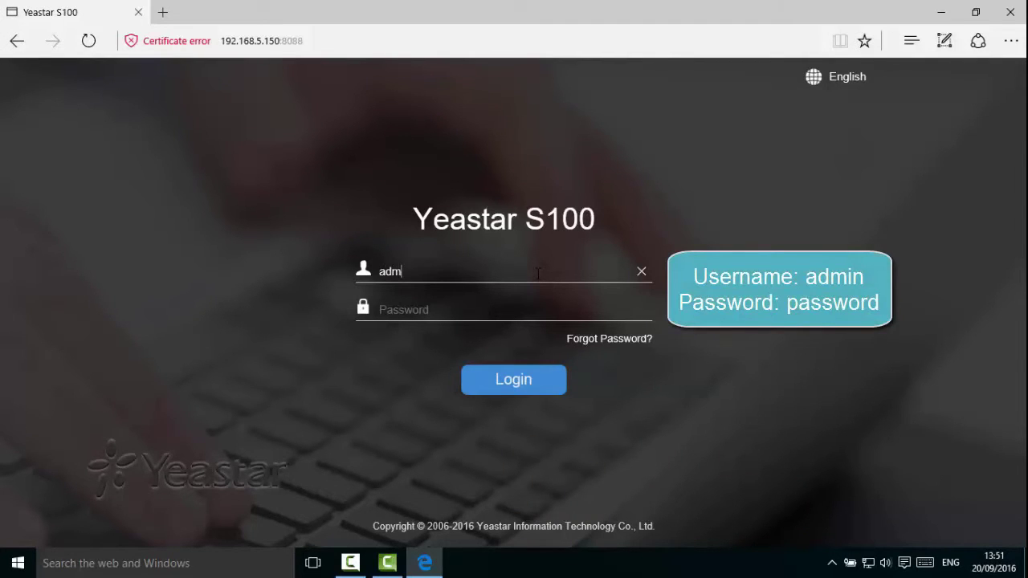
{"action": "type", "text": "in"}
{"action": "key", "text": "Tab"}
{"action": "type", "text": "password"}
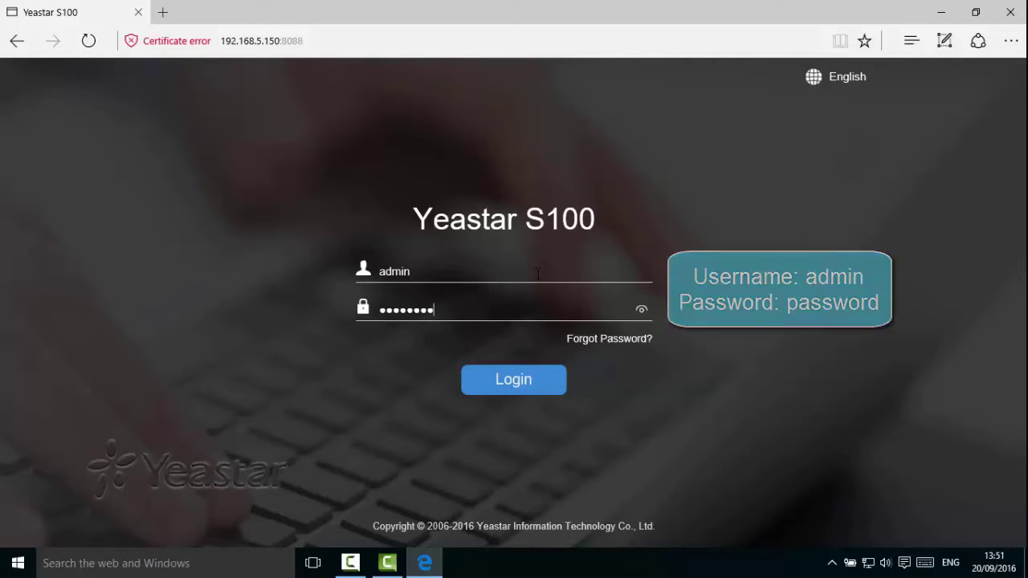
{"action": "left_click", "coordinate": [514, 384]}
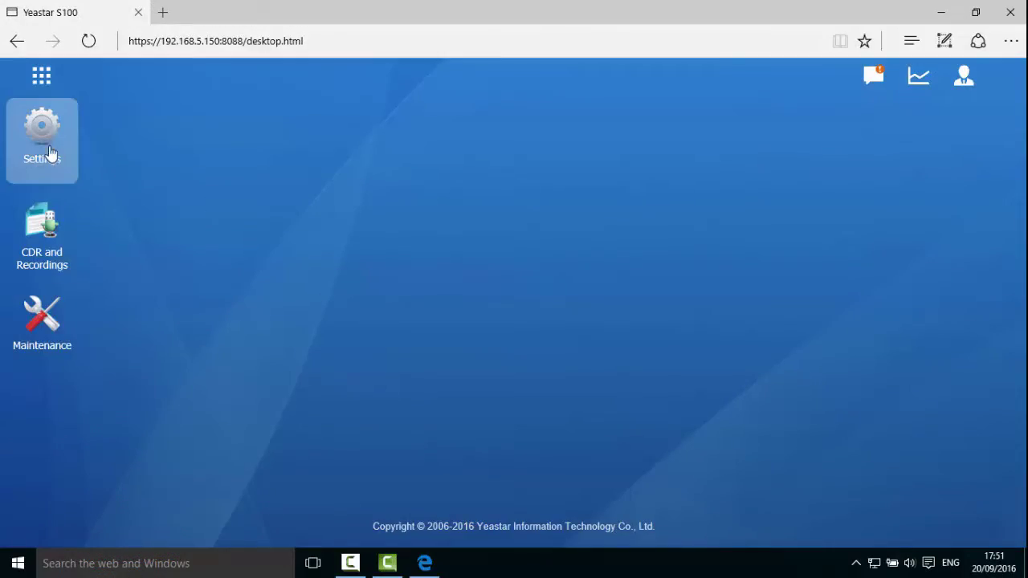
Set the LAN IP to 192.168.6.225 and gateway 192.168.6.1, save, reboot, then minimize the browser.
{"action": "left_click", "coordinate": [46, 149]}
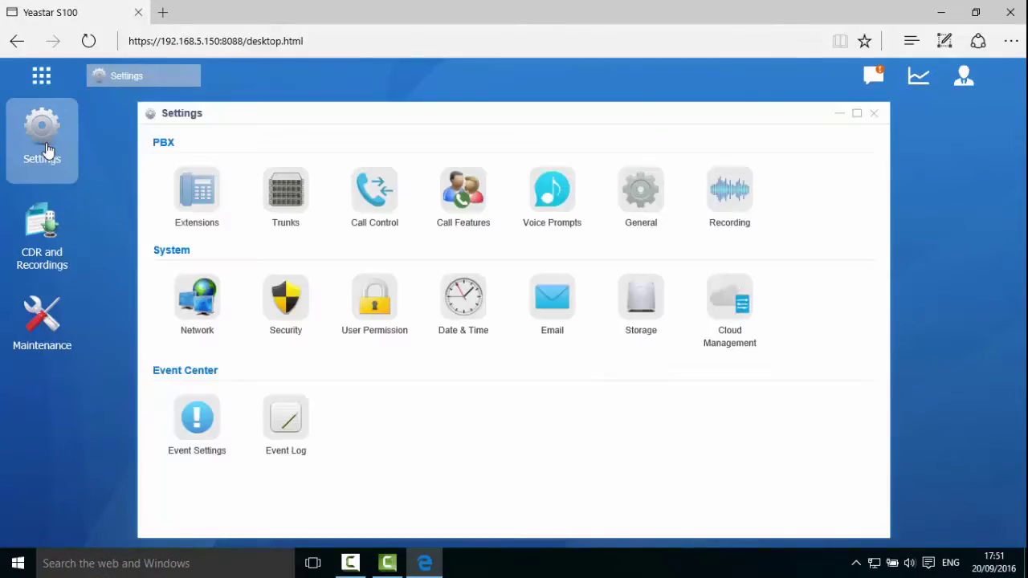
{"action": "left_click", "coordinate": [209, 305]}
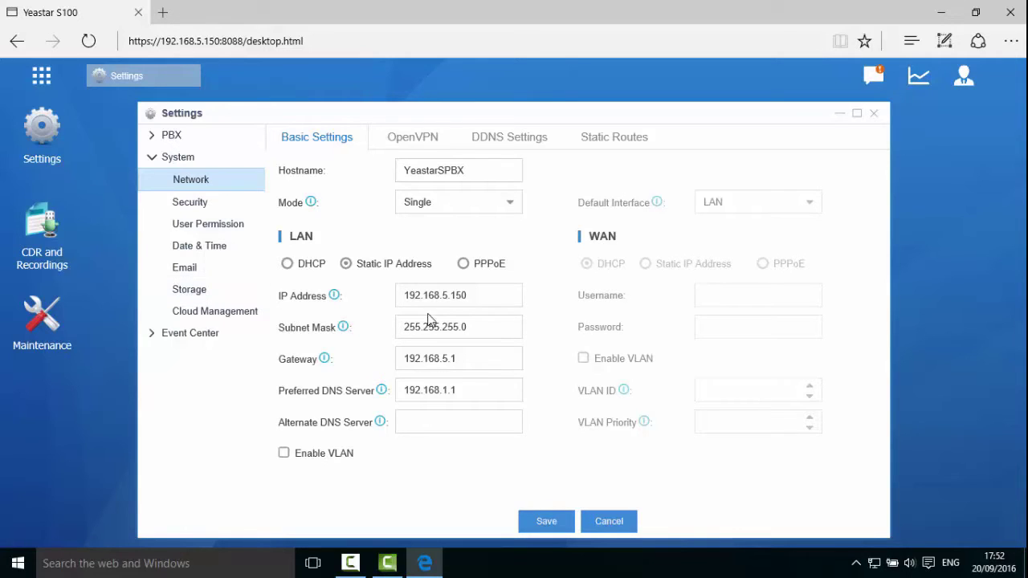
{"action": "left_click_drag", "start_coordinate": [478, 296], "coordinate": [408, 298]}
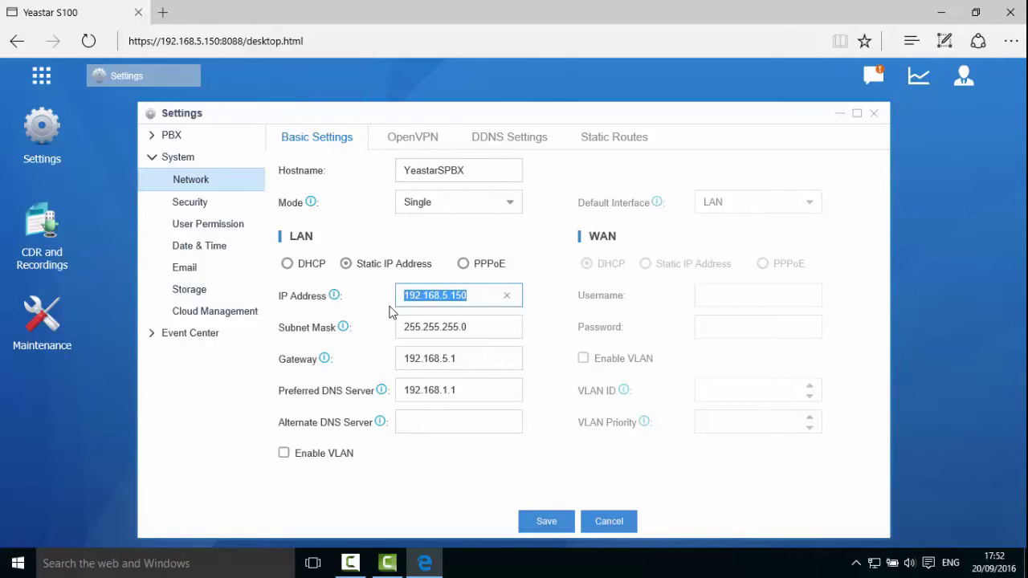
{"action": "type", "text": "192.168"}
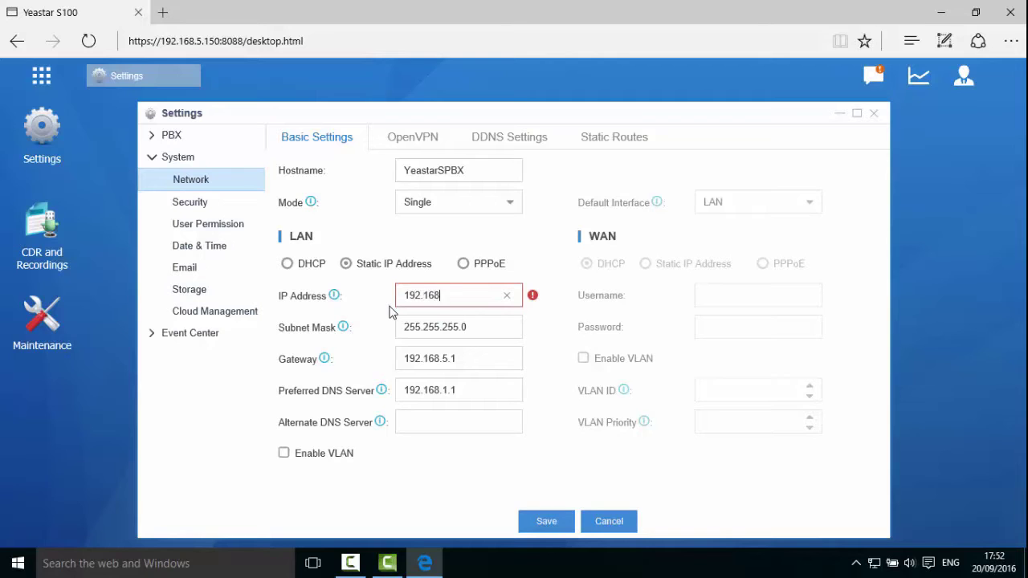
{"action": "type", "text": ".6.225"}
{"action": "left_click_drag", "start_coordinate": [466, 359], "coordinate": [340, 348]}
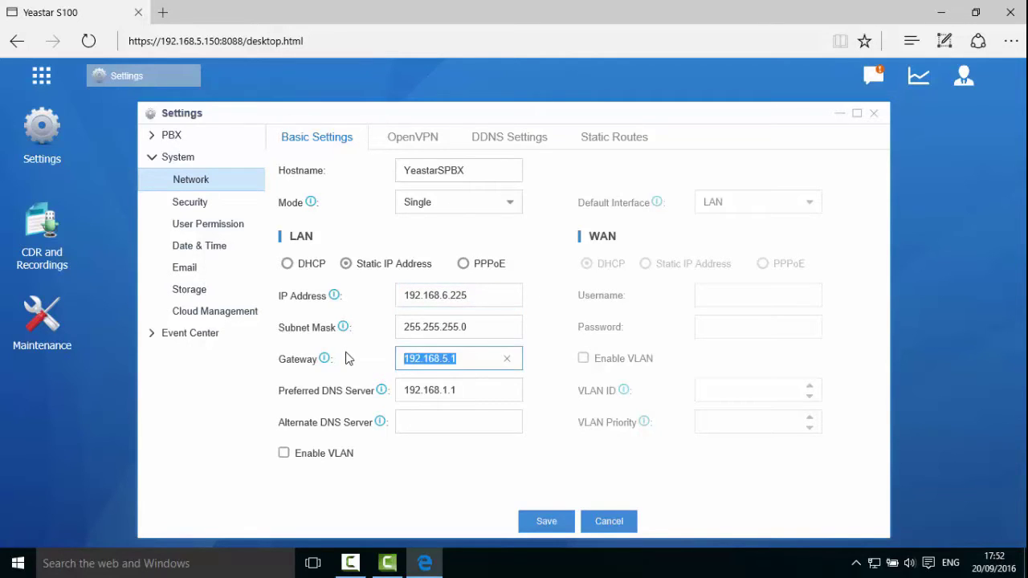
{"action": "type", "text": "192.168.6.1"}
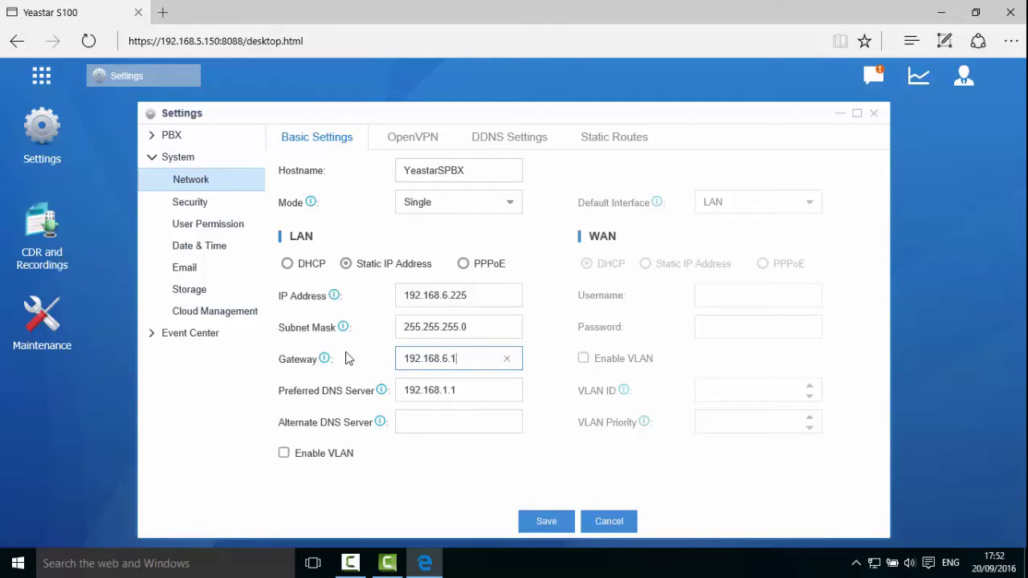
{"action": "left_click", "coordinate": [545, 523]}
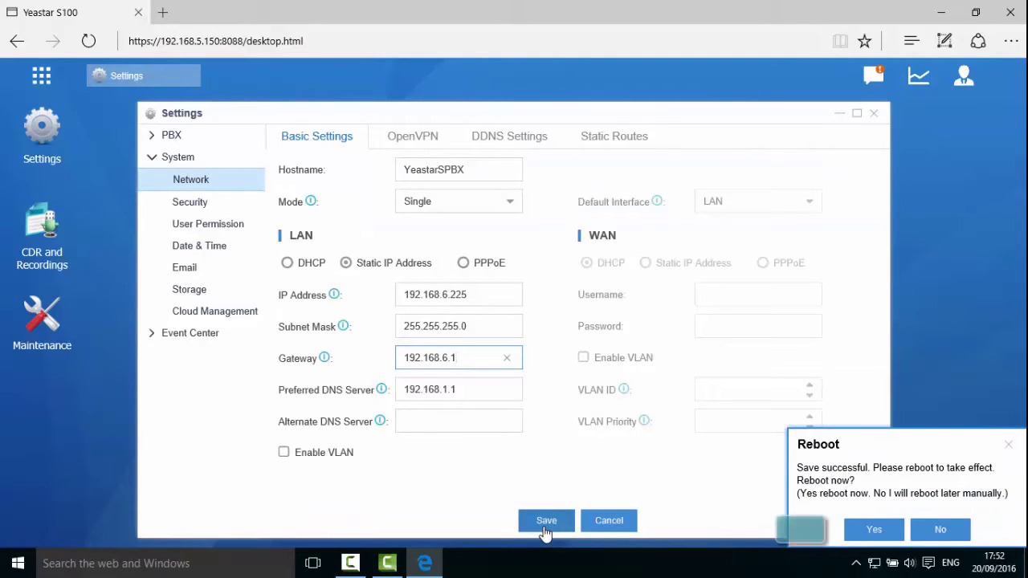
{"action": "left_click", "coordinate": [874, 531]}
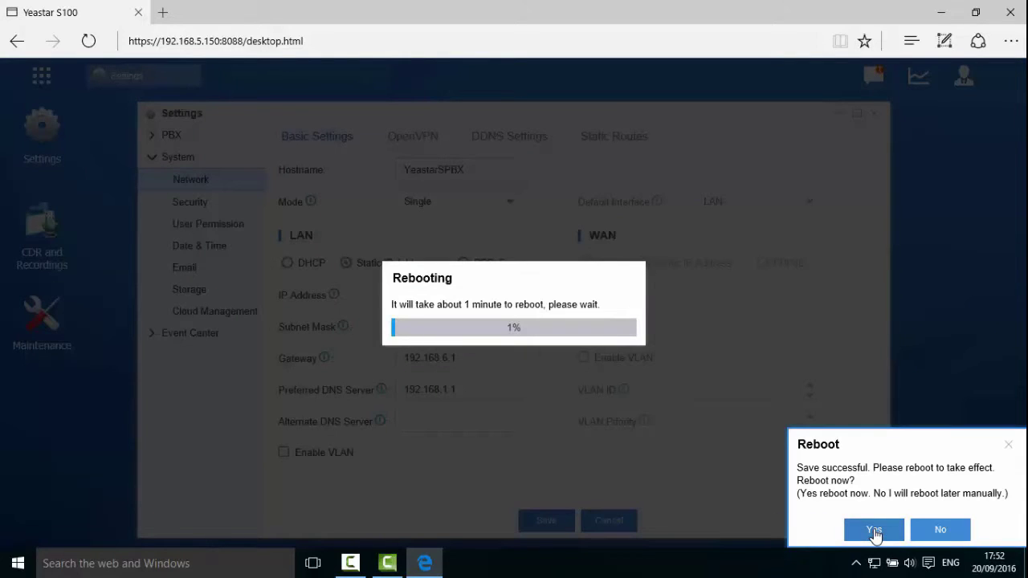
{"action": "left_click", "coordinate": [941, 17]}
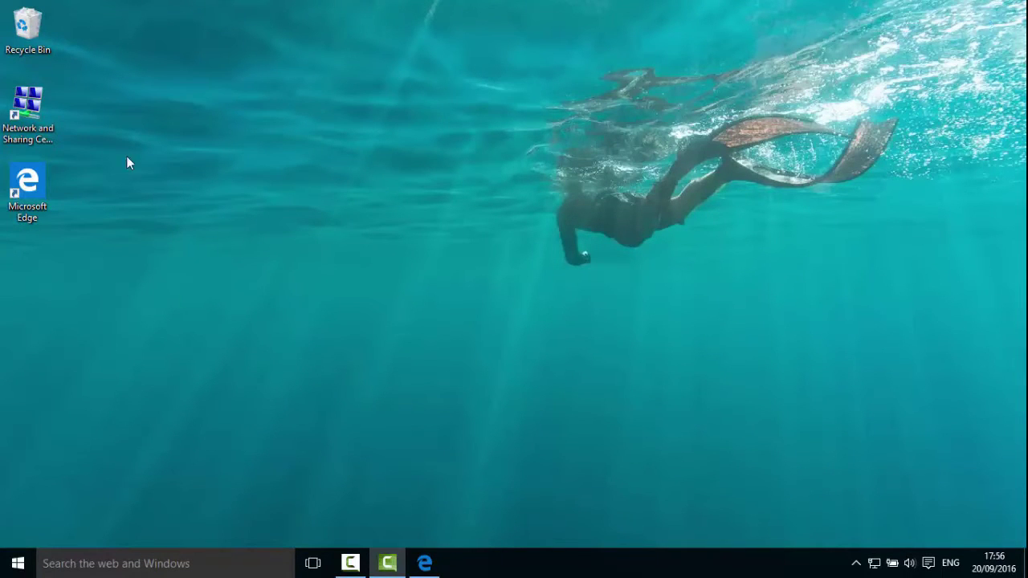
Open the IPv4 settings of the Ethernet connection again.
{"action": "double_click", "coordinate": [40, 110]}
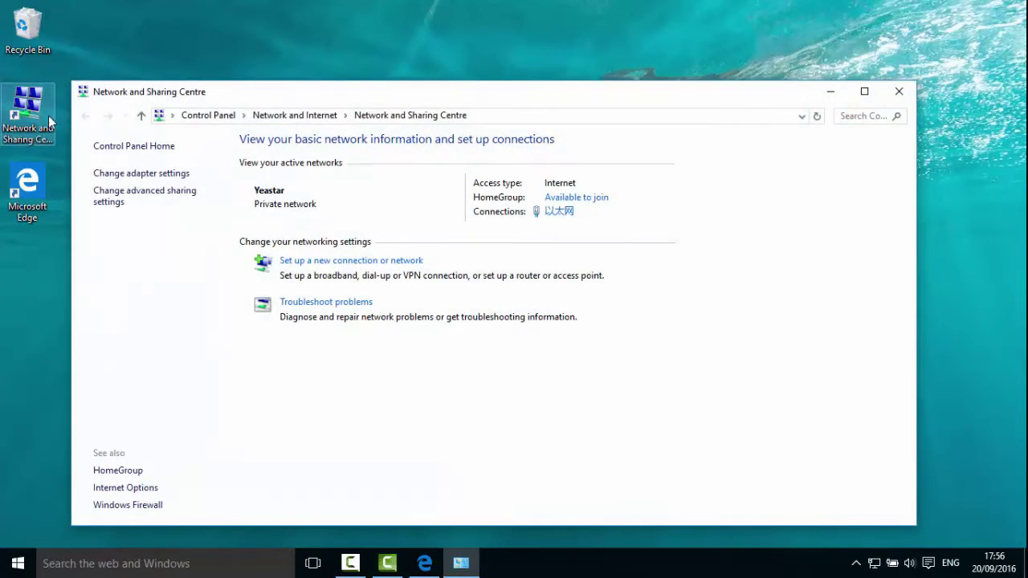
{"action": "left_click", "coordinate": [558, 213]}
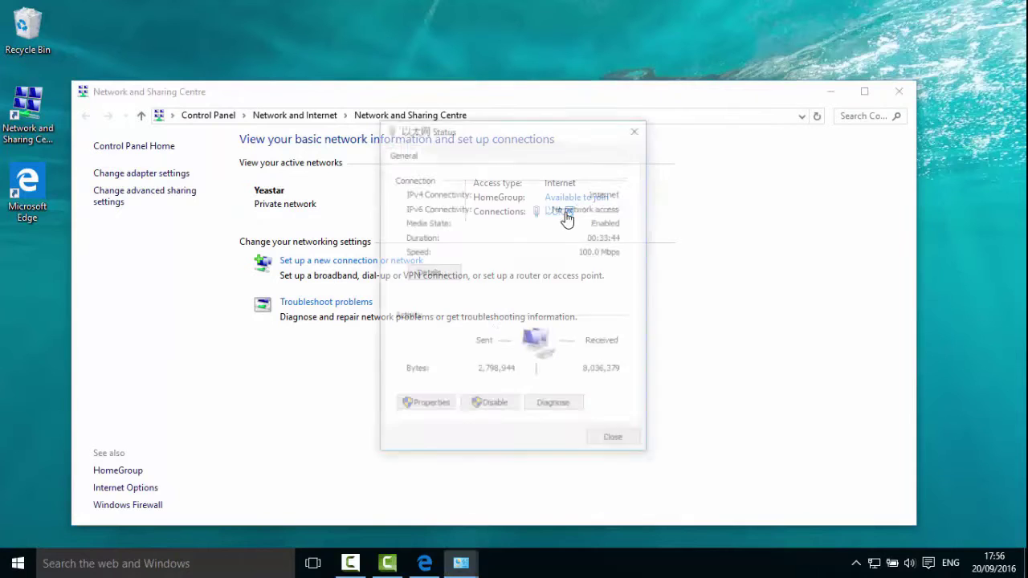
{"action": "left_click", "coordinate": [414, 405]}
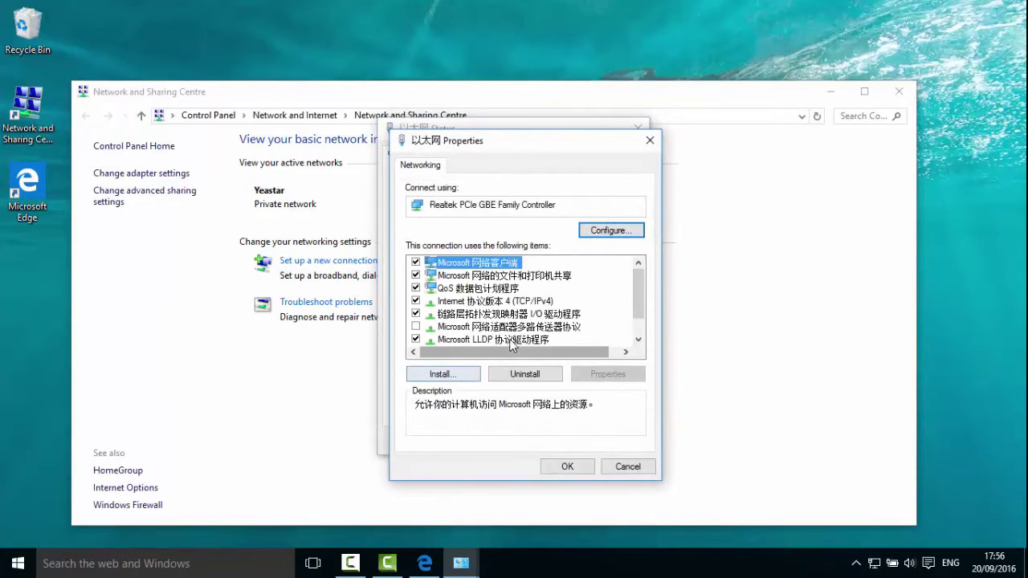
{"action": "double_click", "coordinate": [492, 300]}
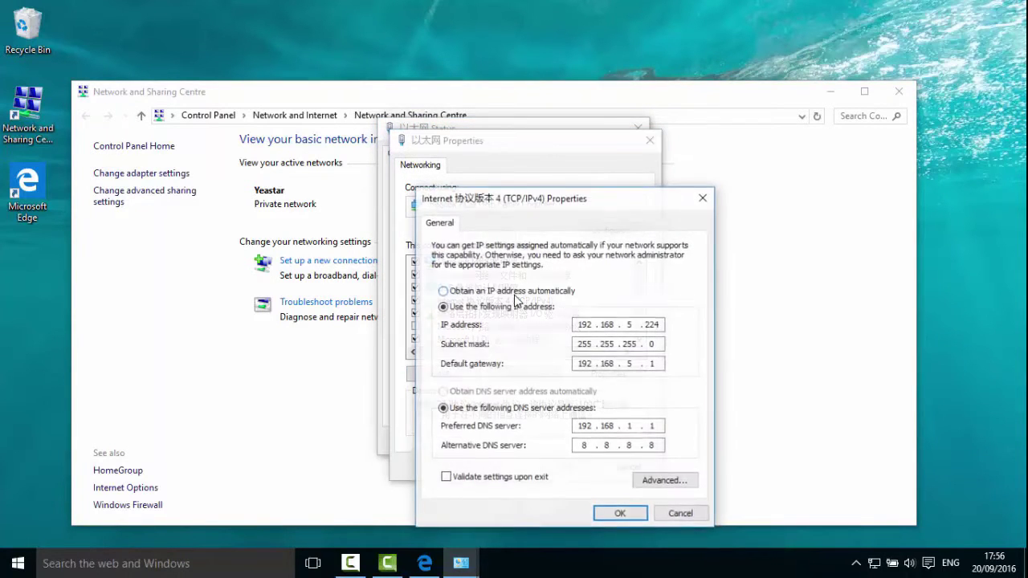
Change the third octet of the IP and gateway to 6, then save and close the windows.
{"action": "left_click", "coordinate": [639, 323]}
{"action": "key", "text": "BackSpace"}
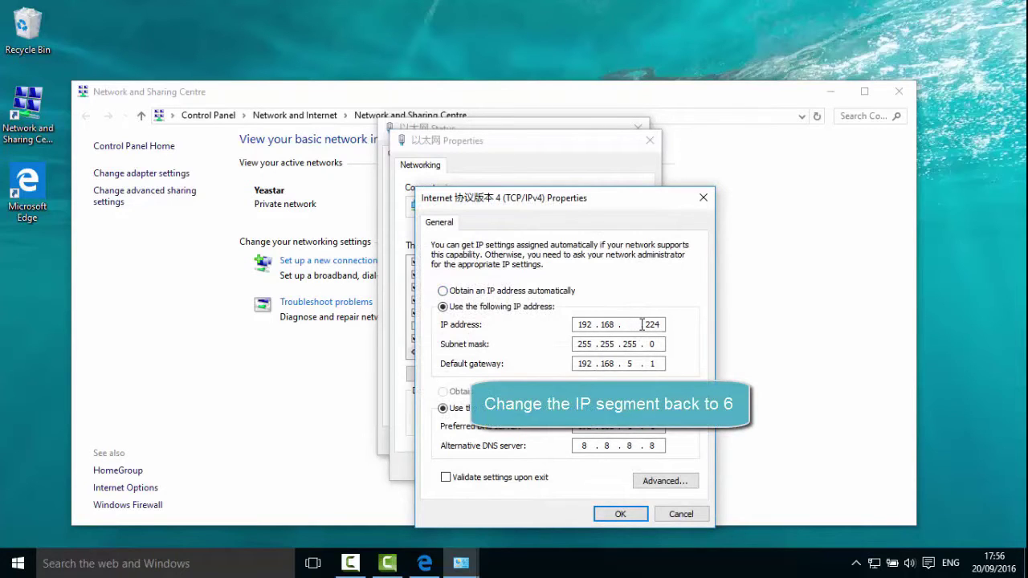
{"action": "type", "text": "6"}
{"action": "left_click", "coordinate": [637, 364]}
{"action": "type", "text": "6"}
{"action": "left_click", "coordinate": [620, 514]}
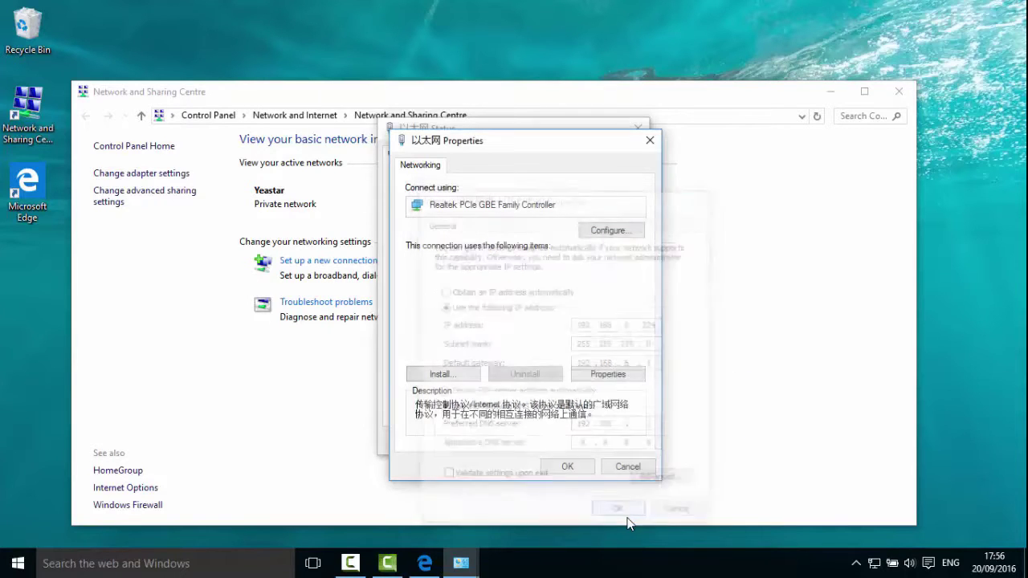
{"action": "left_click", "coordinate": [587, 467]}
{"action": "left_click", "coordinate": [608, 443]}
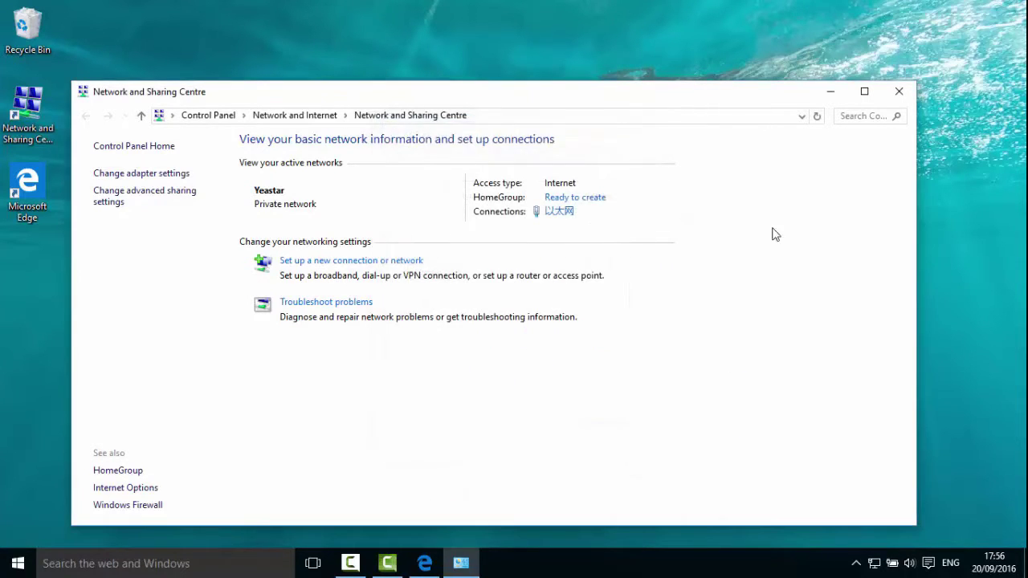
{"action": "left_click", "coordinate": [897, 93]}
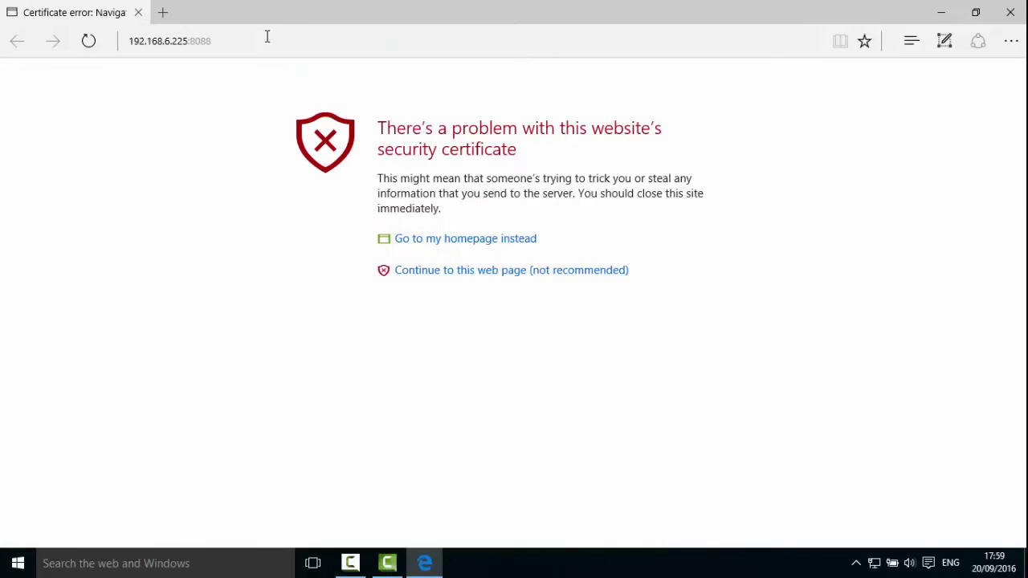
Continue past the certificate warning to the PBX at 192.168.6.225:8088.
{"action": "left_click", "coordinate": [437, 273]}
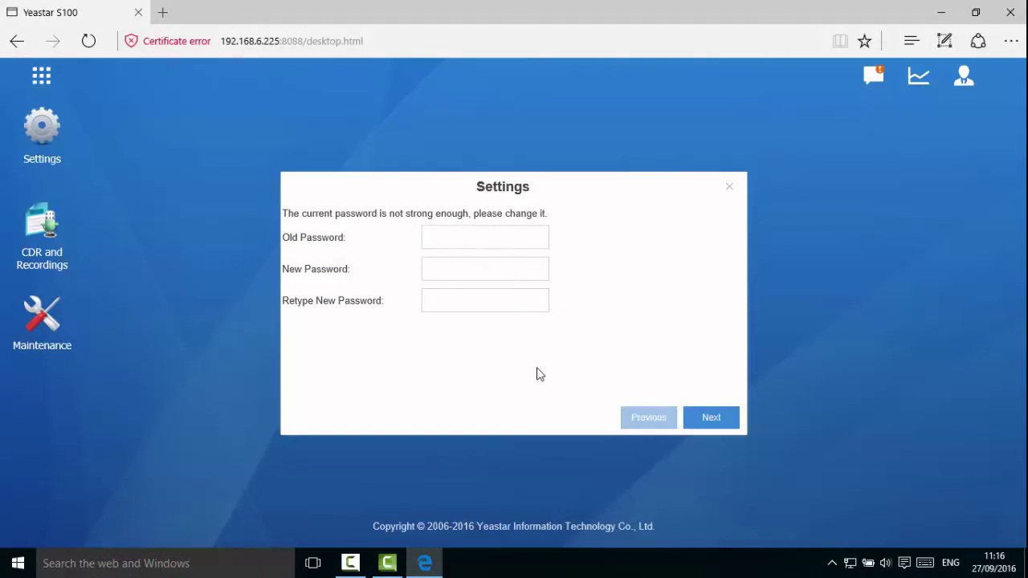
Enter the old admin password and a stronger new one twice, then continue.
{"action": "left_click", "coordinate": [514, 242]}
{"action": "type", "text": "password1"}
{"action": "key", "text": "Tab"}
{"action": "type", "text": "pass"}
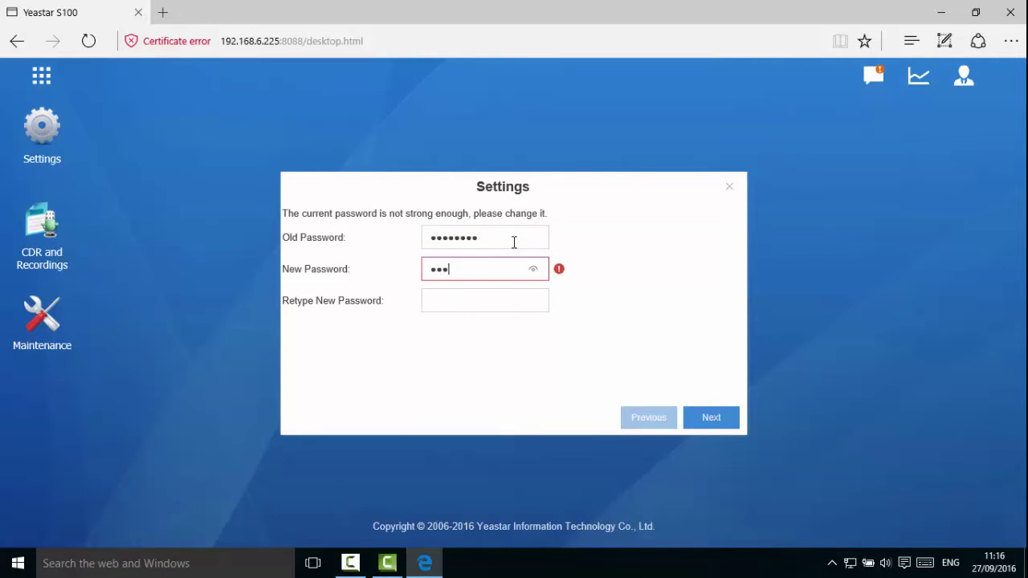
{"action": "type", "text": "word123"}
{"action": "key", "text": "Tab"}
{"action": "type", "text": "password12"}
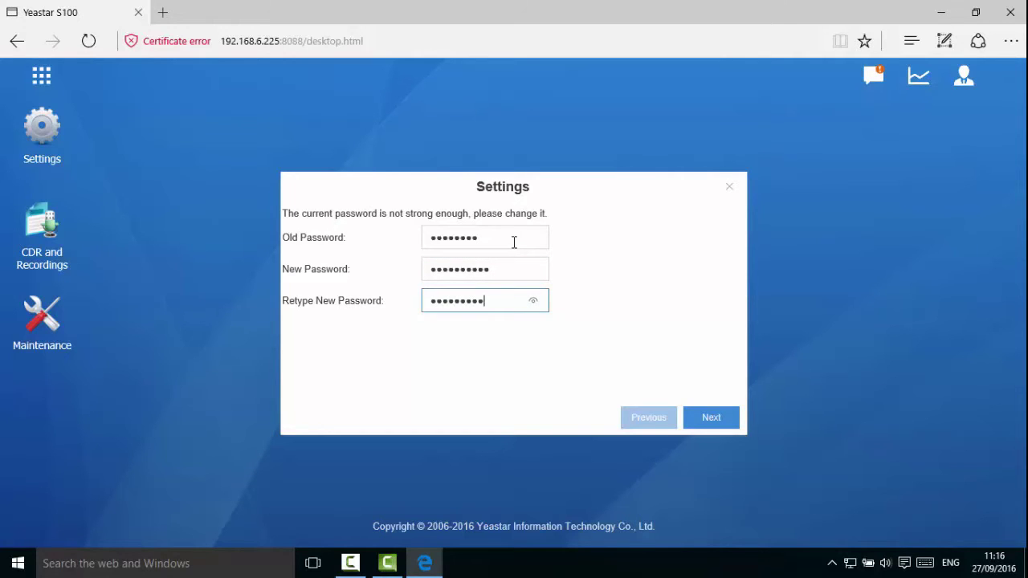
{"action": "type", "text": "3"}
{"action": "left_click", "coordinate": [711, 419]}
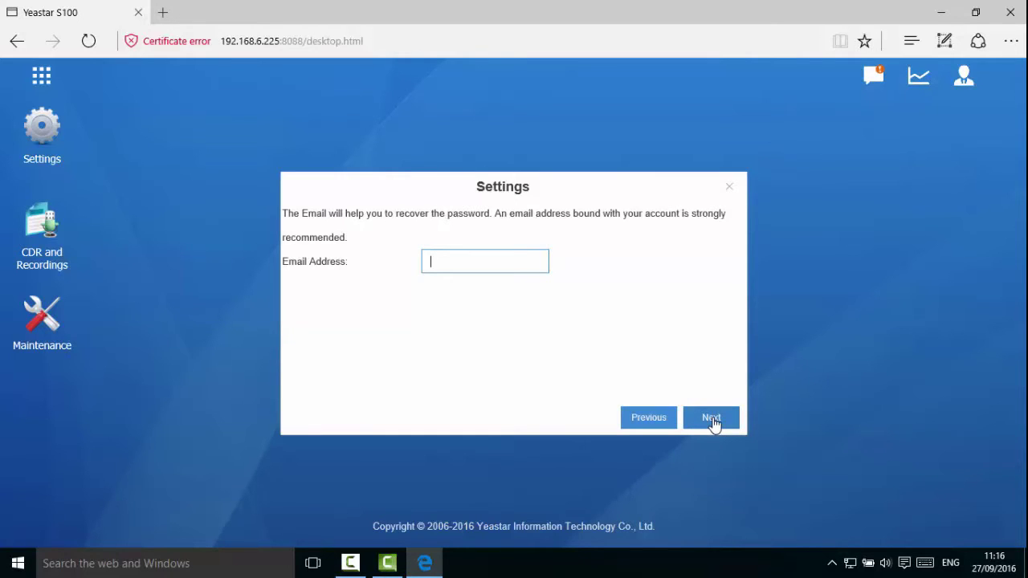
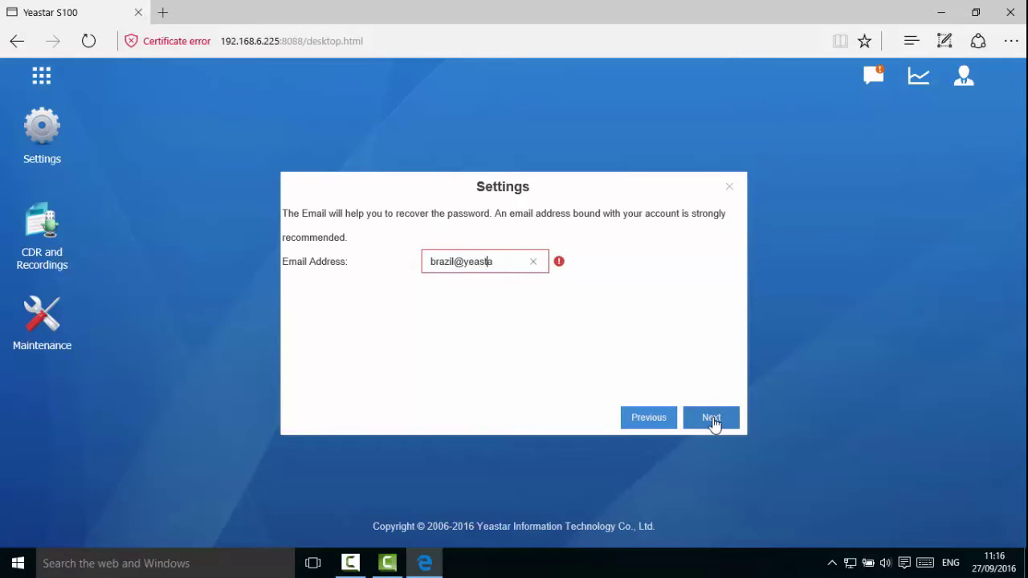
Add a recovery email, then enter a 163.com email address and password and test the mail account.
{"action": "left_click", "coordinate": [711, 418]}
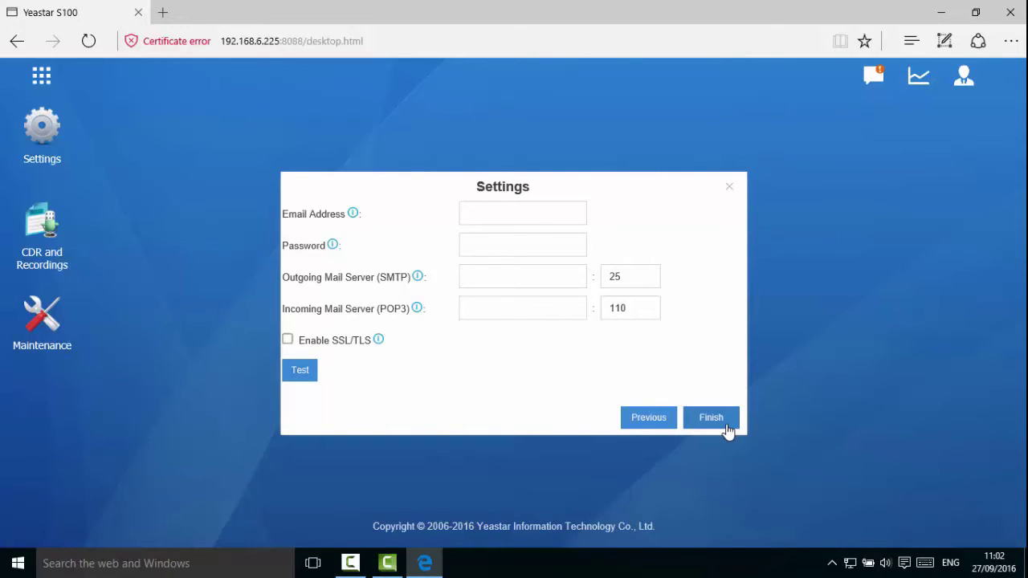
{"action": "left_click", "coordinate": [564, 216]}
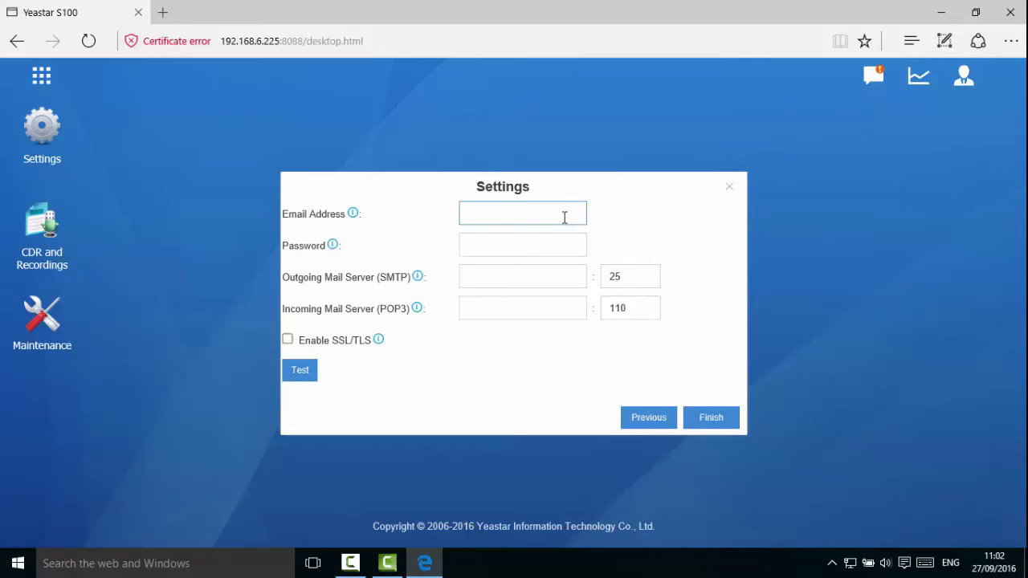
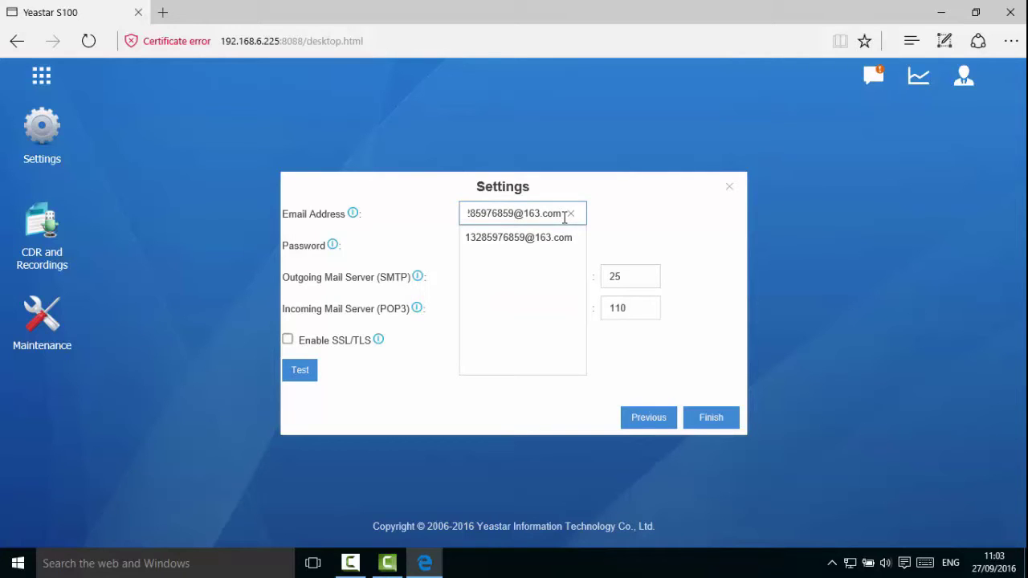
{"action": "left_click", "coordinate": [559, 238]}
{"action": "left_click", "coordinate": [550, 245]}
{"action": "type", "text": "•••••"}
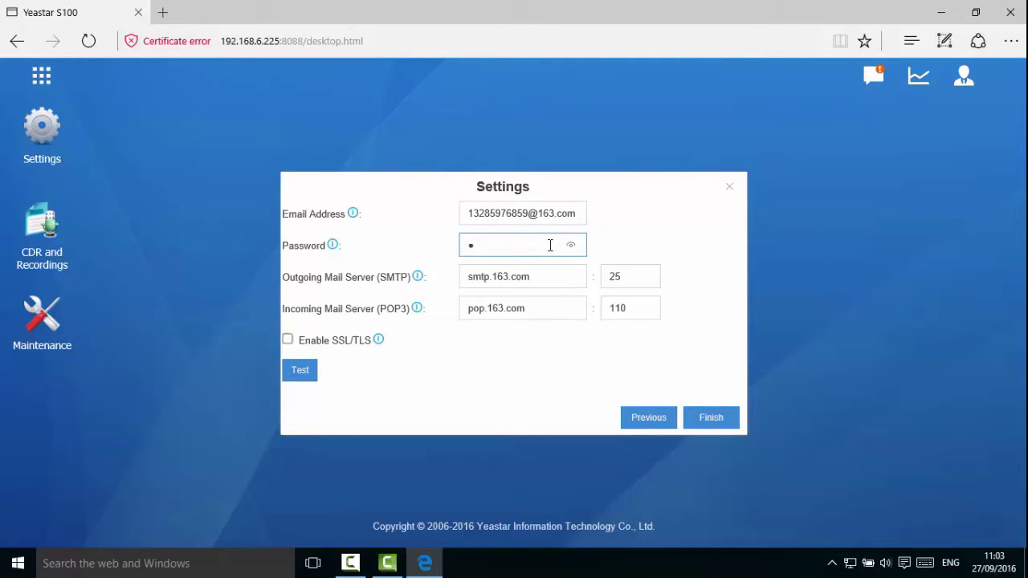
{"action": "type", "text": "••••••"}
{"action": "left_click", "coordinate": [310, 369]}
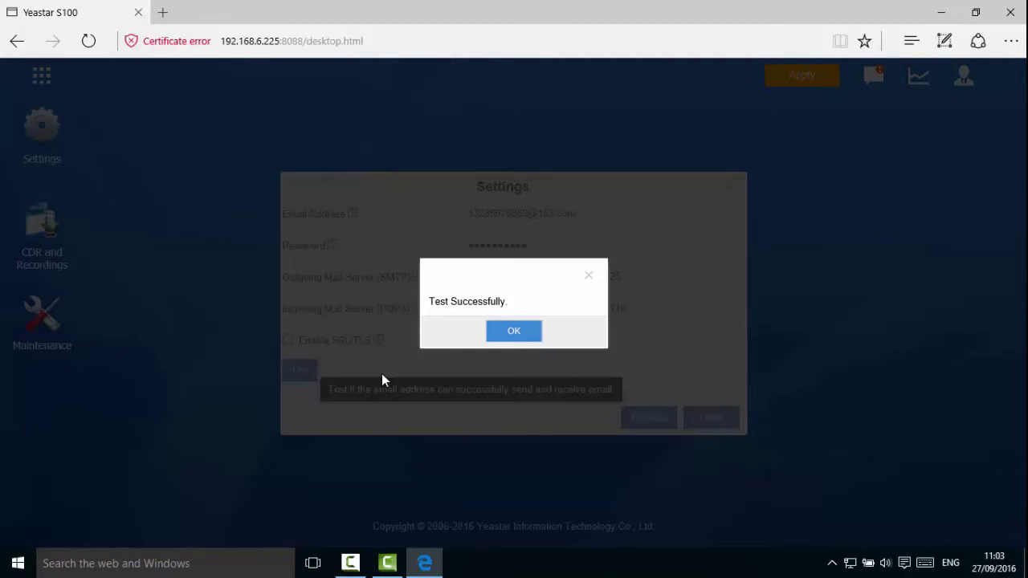
Dismiss the test success message, finish the wizard, and acknowledge the password reset notice.
{"action": "left_click", "coordinate": [512, 332]}
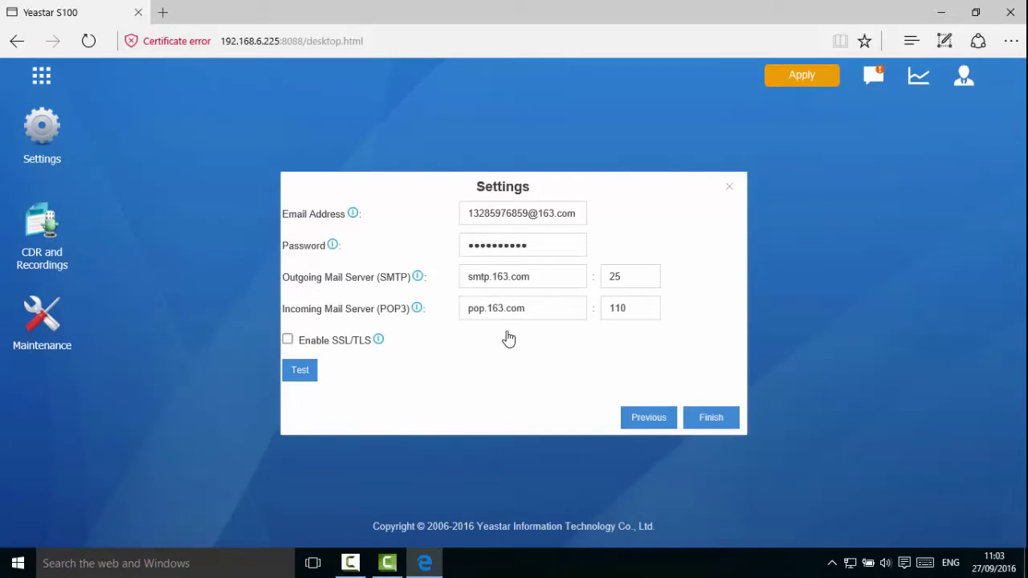
{"action": "left_click", "coordinate": [711, 417]}
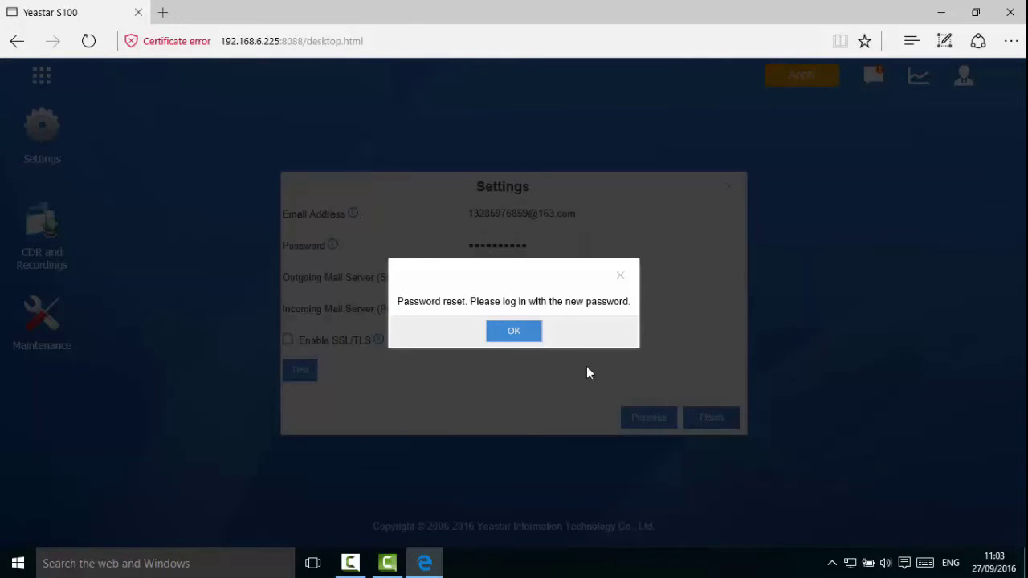
{"action": "left_click", "coordinate": [525, 333]}
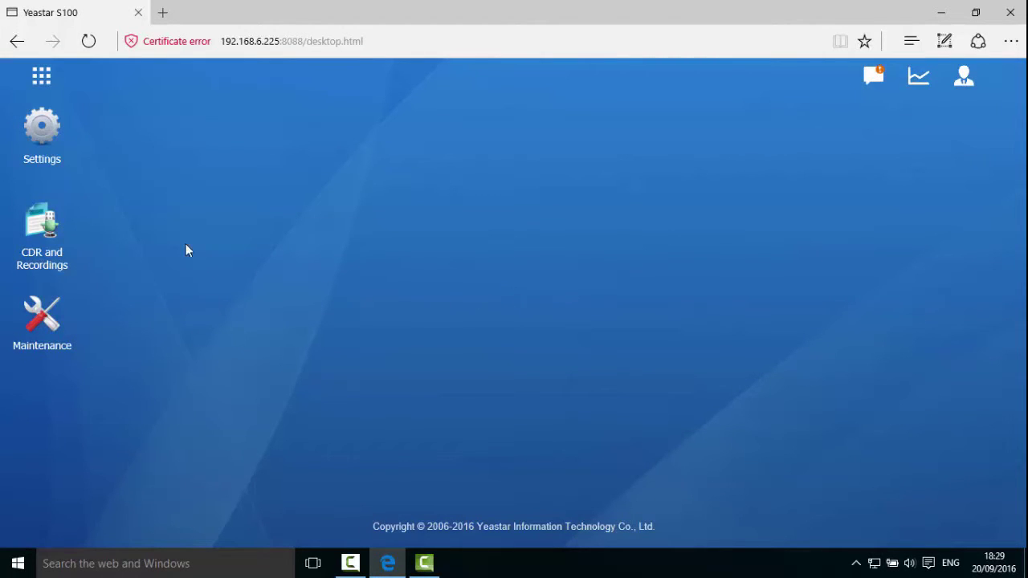
Set time zone 8 China (Beijing) with daylight saving Disabled, save, and reboot the PBX.
{"action": "left_click", "coordinate": [56, 151]}
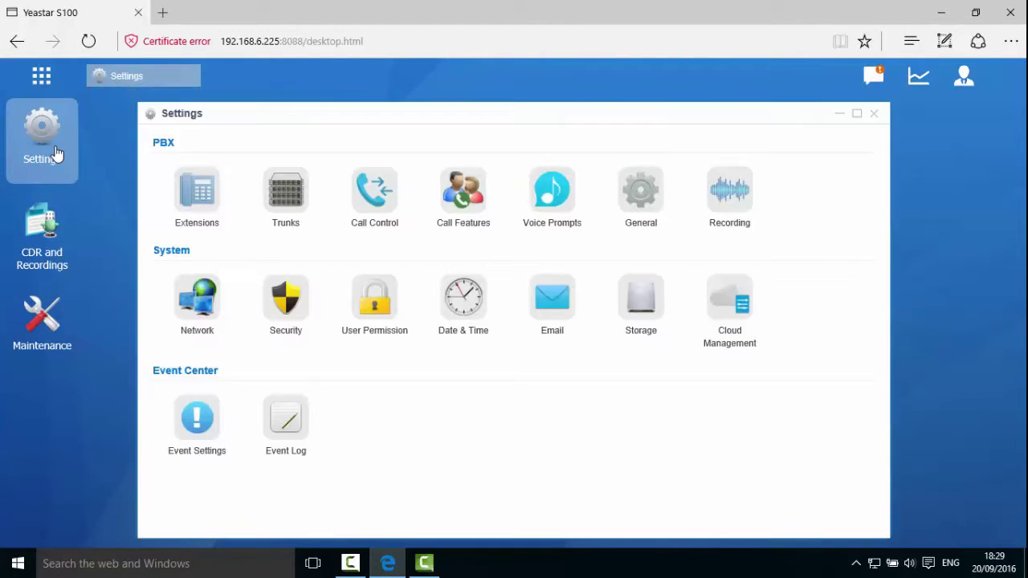
{"action": "left_click", "coordinate": [463, 298]}
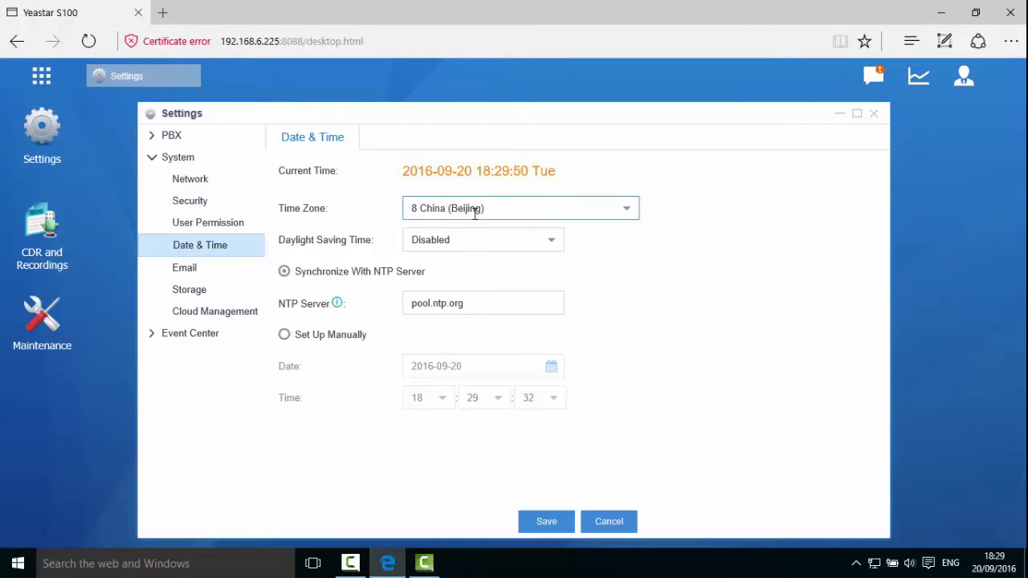
{"action": "left_click", "coordinate": [475, 214]}
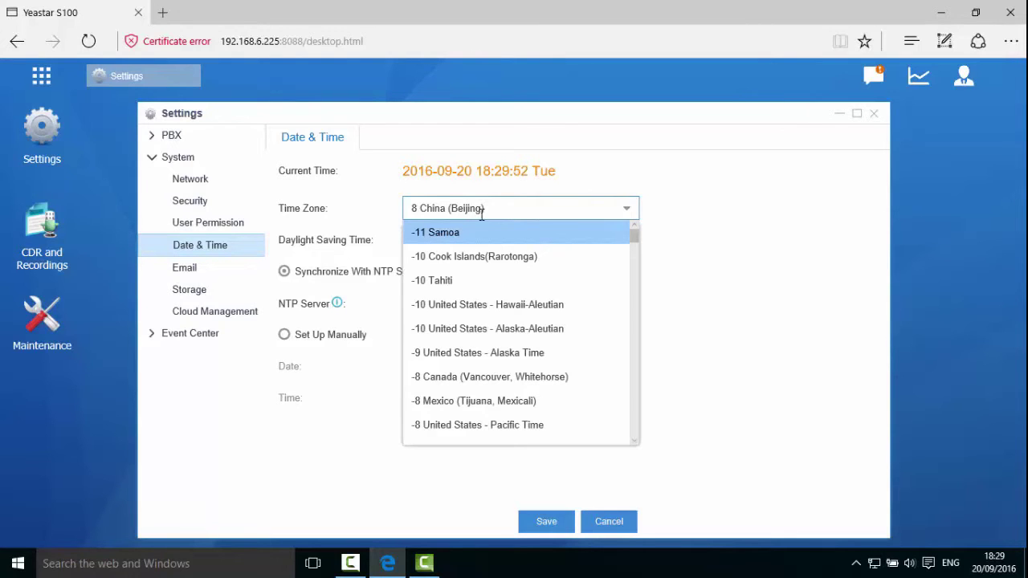
{"action": "left_click_drag", "start_coordinate": [635, 238], "coordinate": [638, 414]}
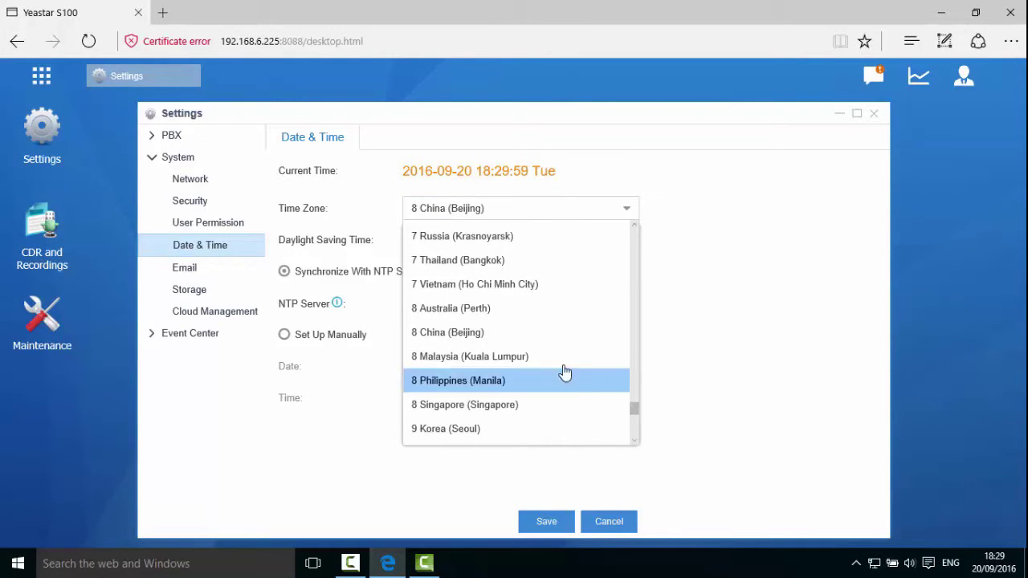
{"action": "left_click", "coordinate": [479, 336]}
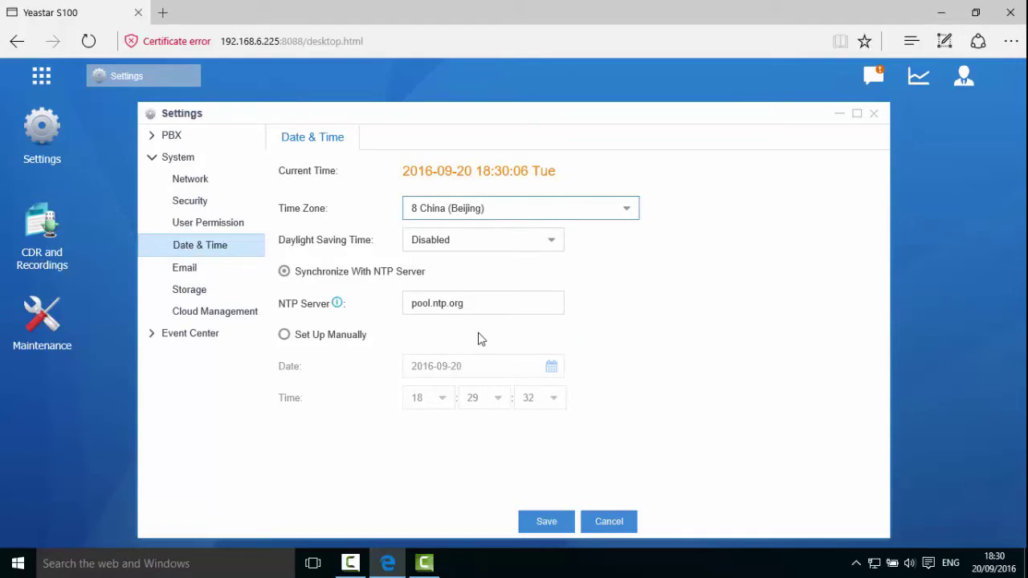
{"action": "left_click", "coordinate": [467, 246]}
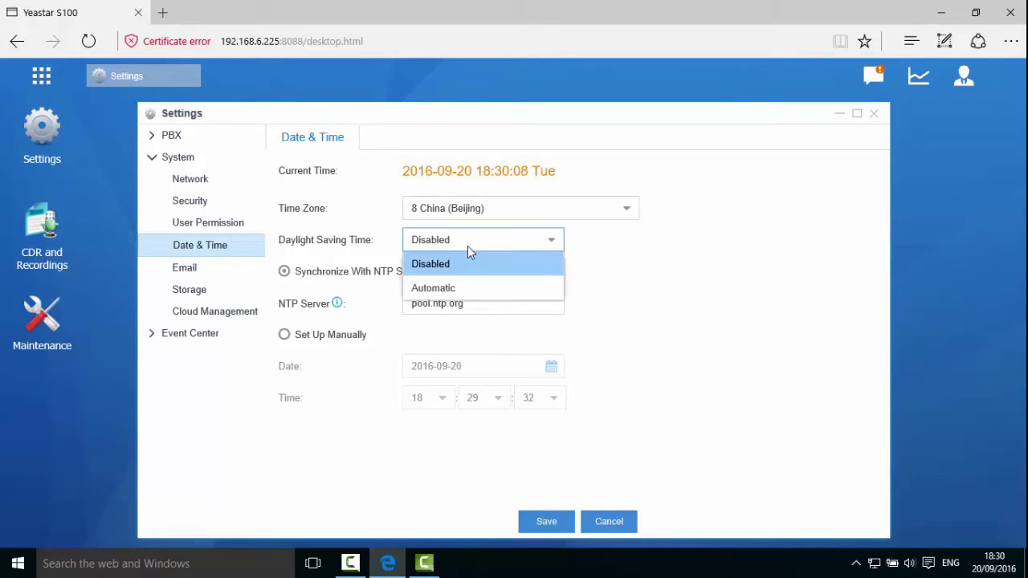
{"action": "left_click", "coordinate": [474, 271]}
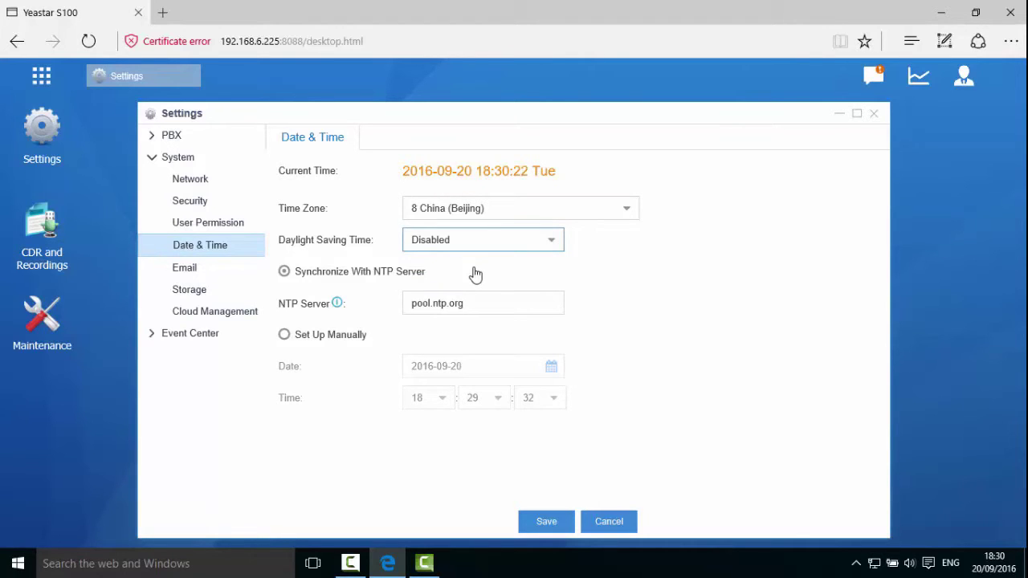
{"action": "left_click", "coordinate": [544, 522]}
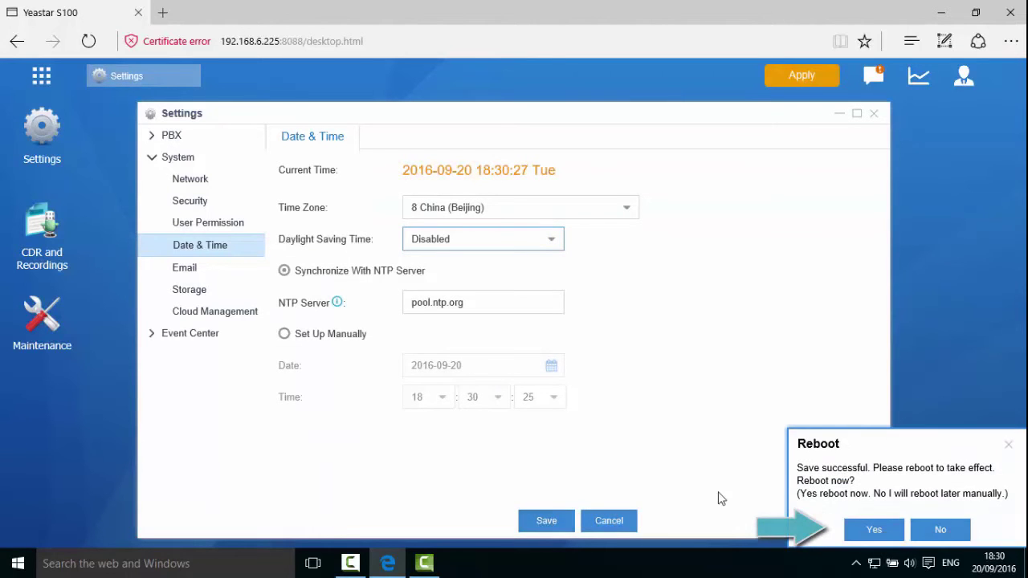
{"action": "left_click", "coordinate": [872, 533]}
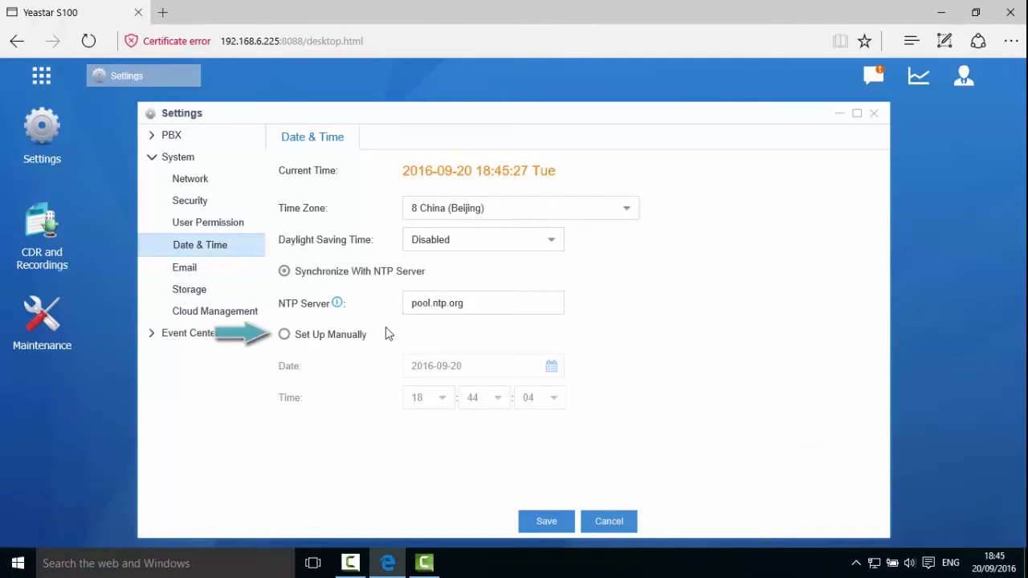
Switch to manual time setup with the date 20 September 2016 and hour 18.
{"action": "left_click", "coordinate": [285, 336]}
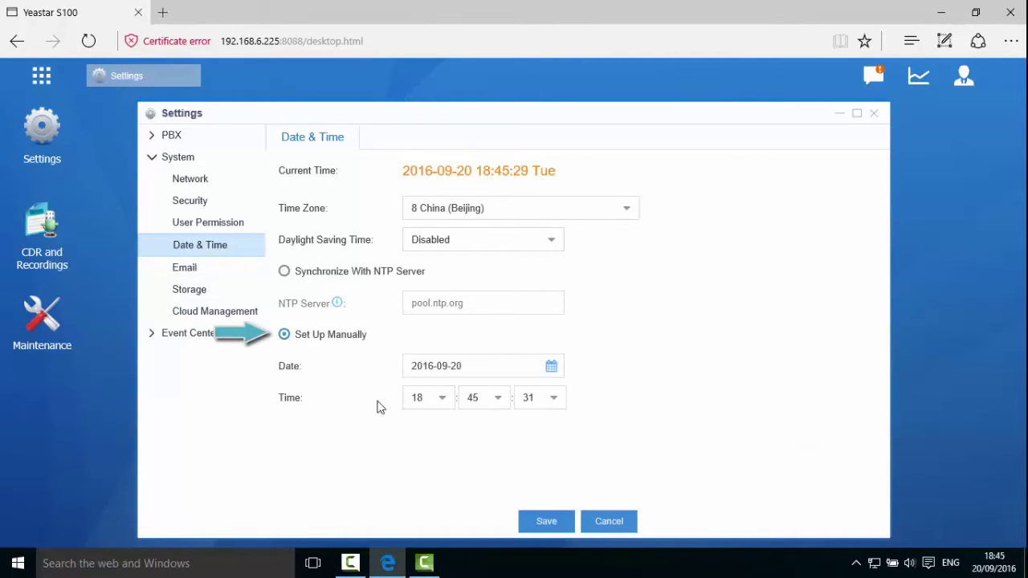
{"action": "left_click", "coordinate": [551, 367]}
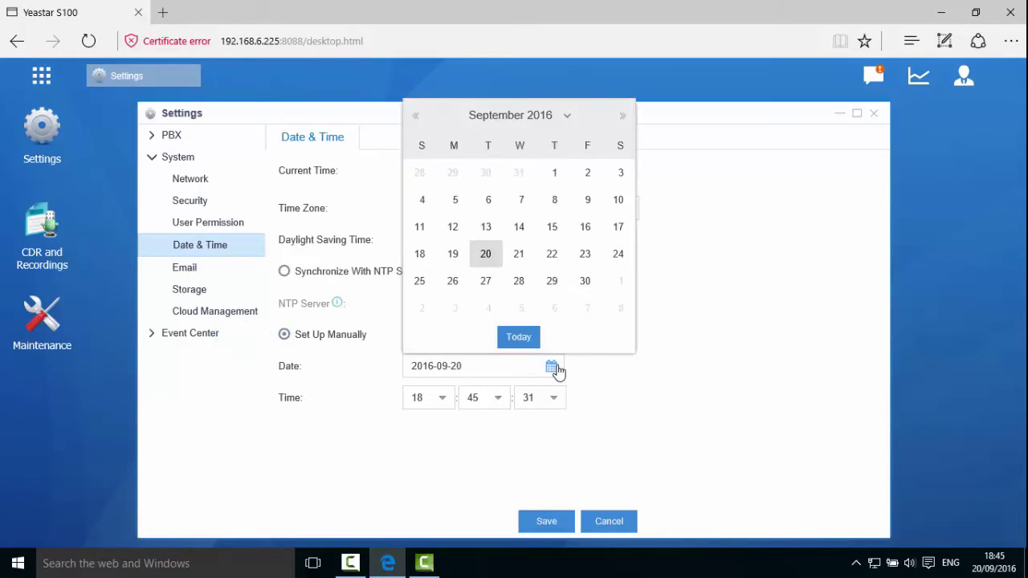
{"action": "left_click", "coordinate": [489, 257]}
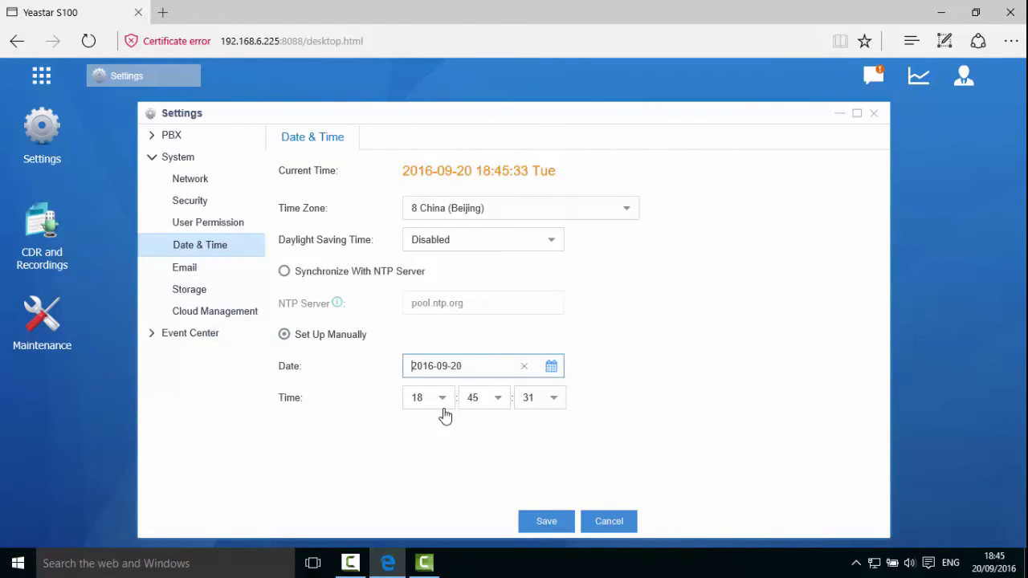
{"action": "left_click", "coordinate": [449, 402]}
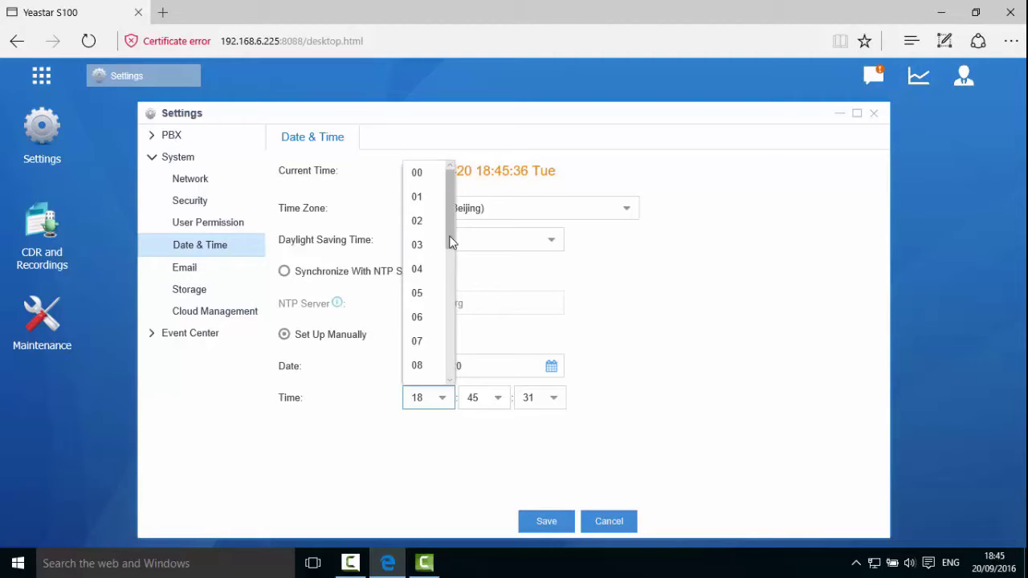
{"action": "left_click_drag", "start_coordinate": [447, 238], "coordinate": [459, 384]}
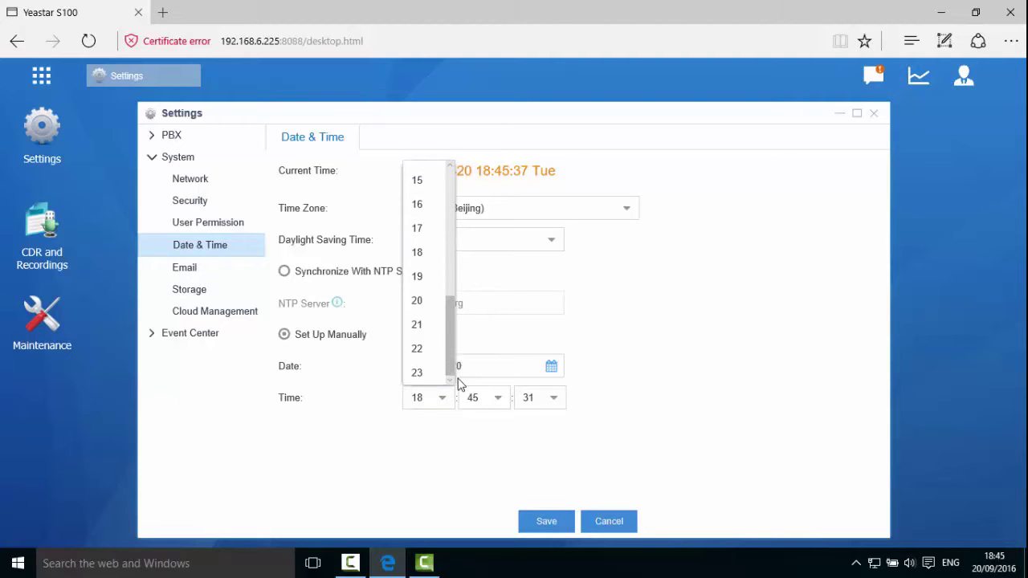
{"action": "left_click", "coordinate": [423, 253]}
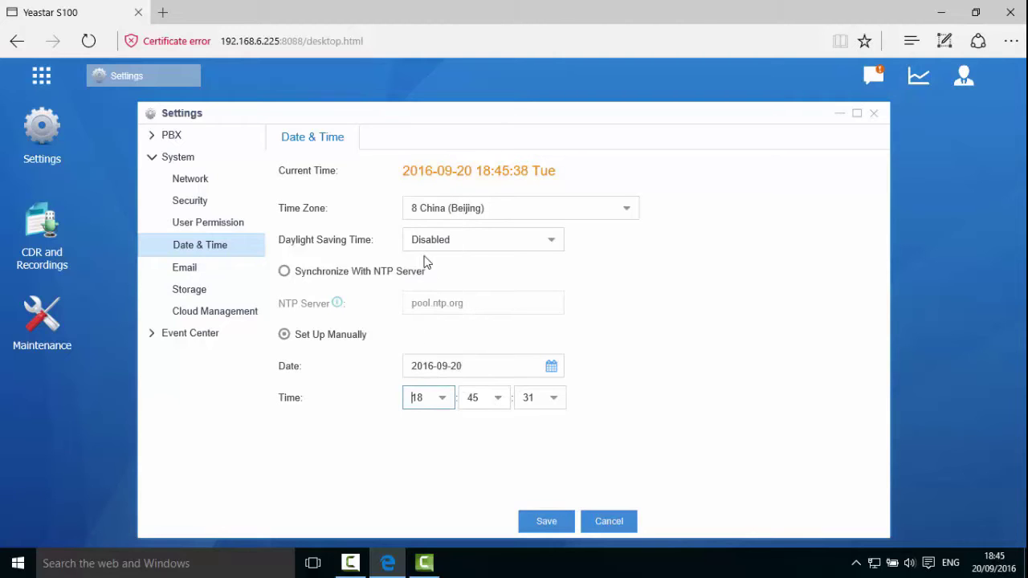
Set minutes to 46 and seconds to 00, save, and reboot the PBX.
{"action": "left_click", "coordinate": [499, 399]}
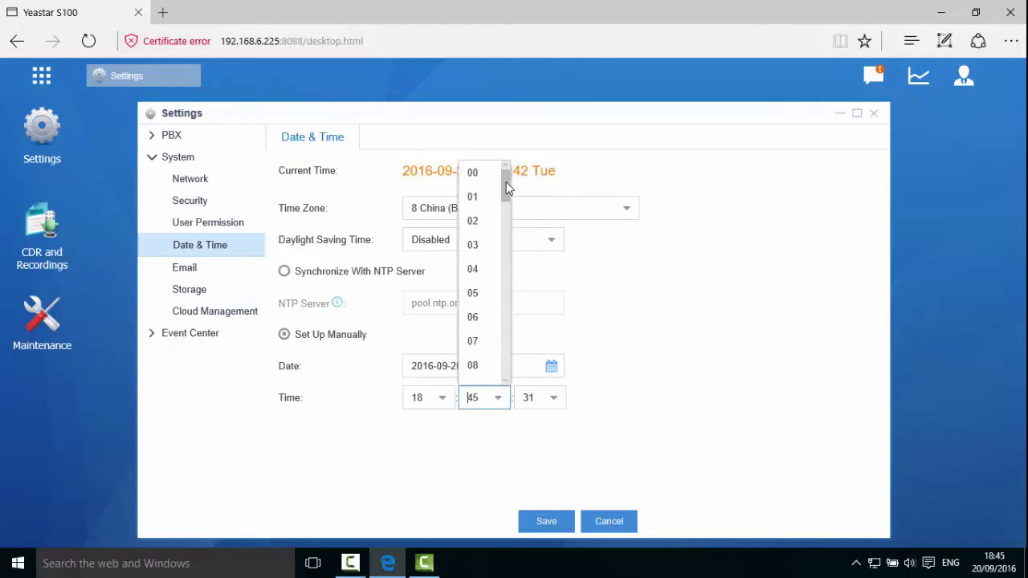
{"action": "left_click_drag", "start_coordinate": [505, 184], "coordinate": [508, 345]}
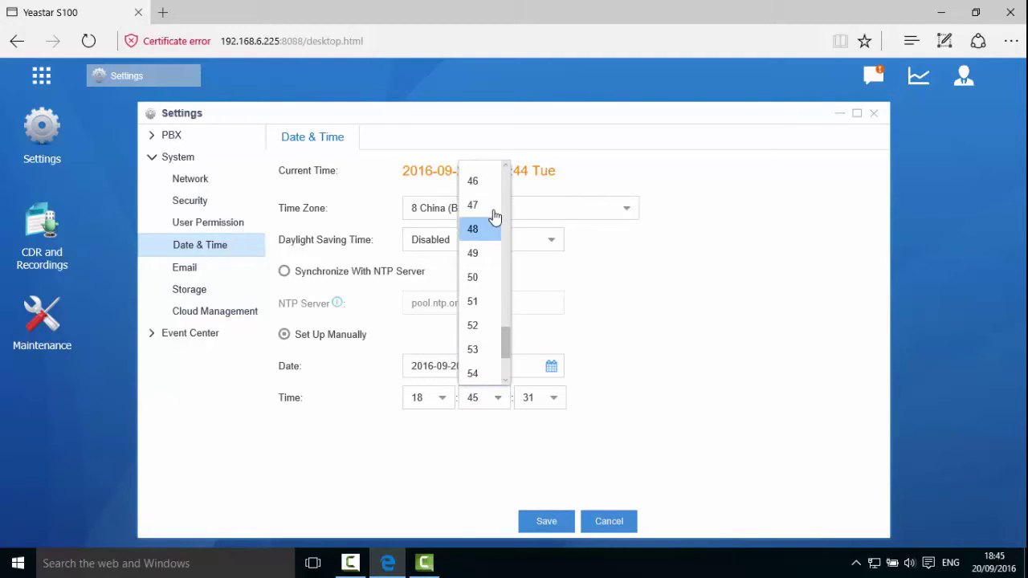
{"action": "left_click", "coordinate": [474, 183]}
{"action": "left_click", "coordinate": [549, 404]}
{"action": "left_click", "coordinate": [544, 183]}
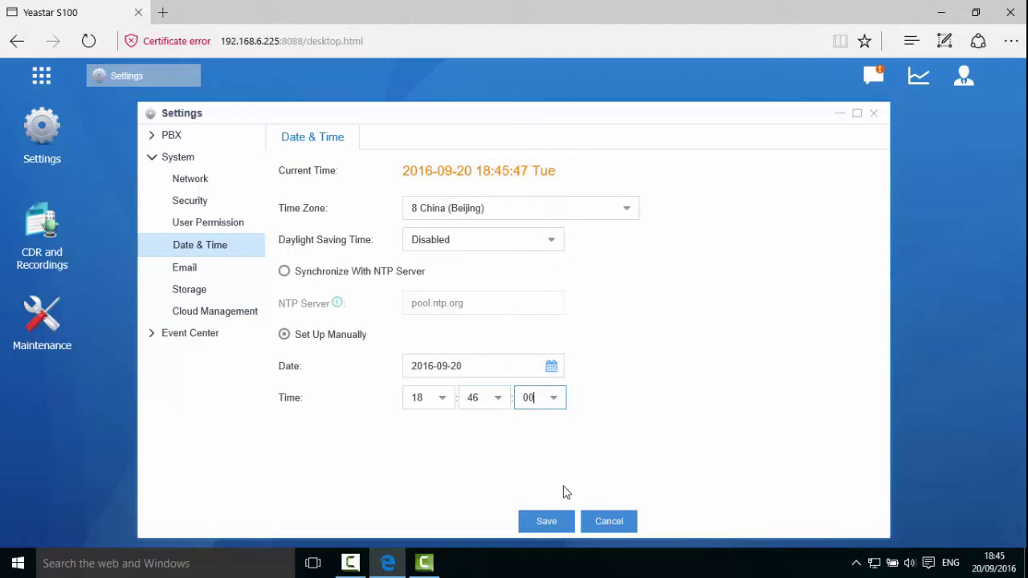
{"action": "left_click", "coordinate": [558, 522]}
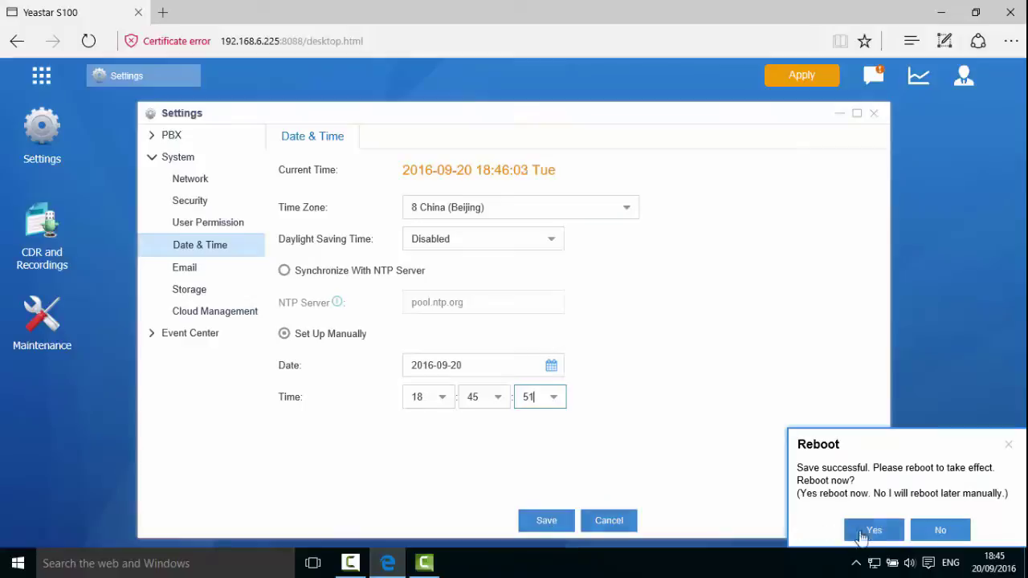
{"action": "left_click", "coordinate": [867, 536]}
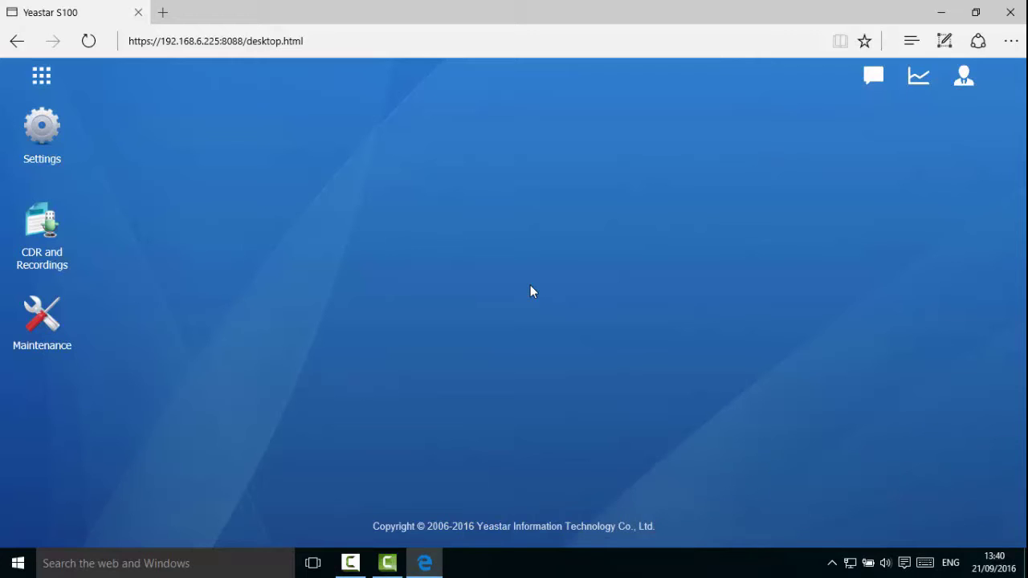
Go to Settings > Voice Prompts > System Prompt and show the Download Online Prompt list.
{"action": "left_click", "coordinate": [58, 144]}
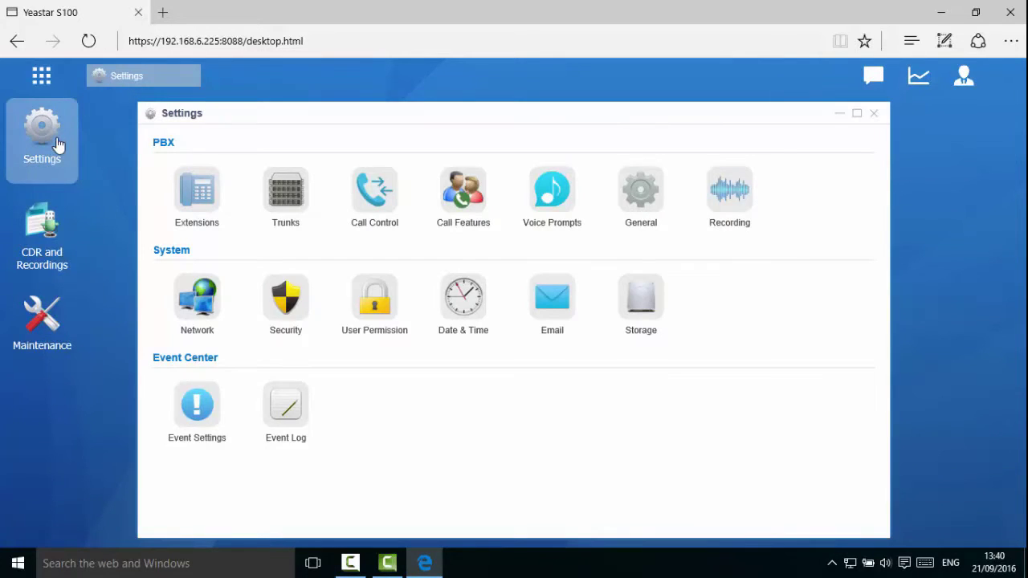
{"action": "left_click", "coordinate": [540, 197]}
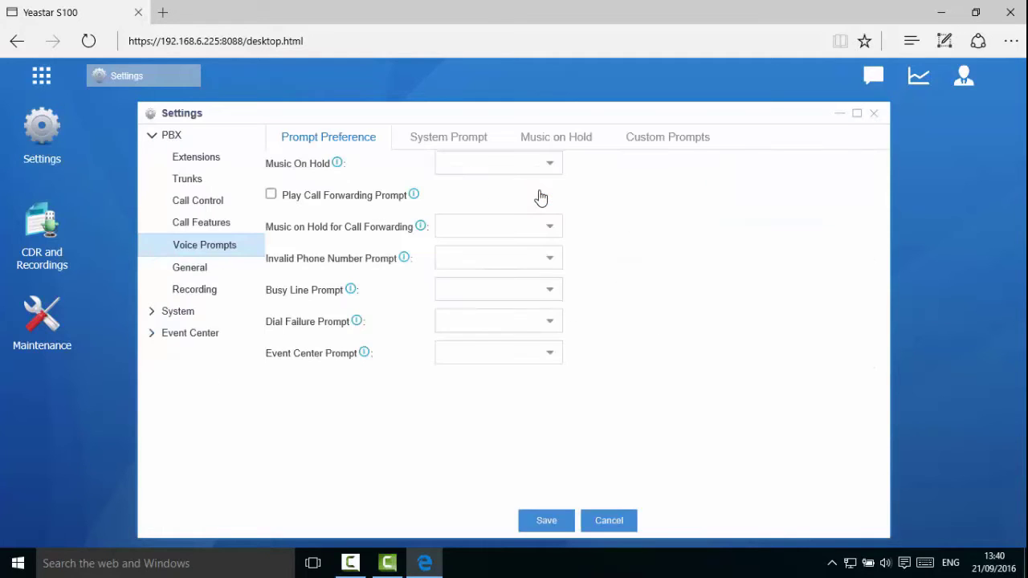
{"action": "left_click", "coordinate": [468, 143]}
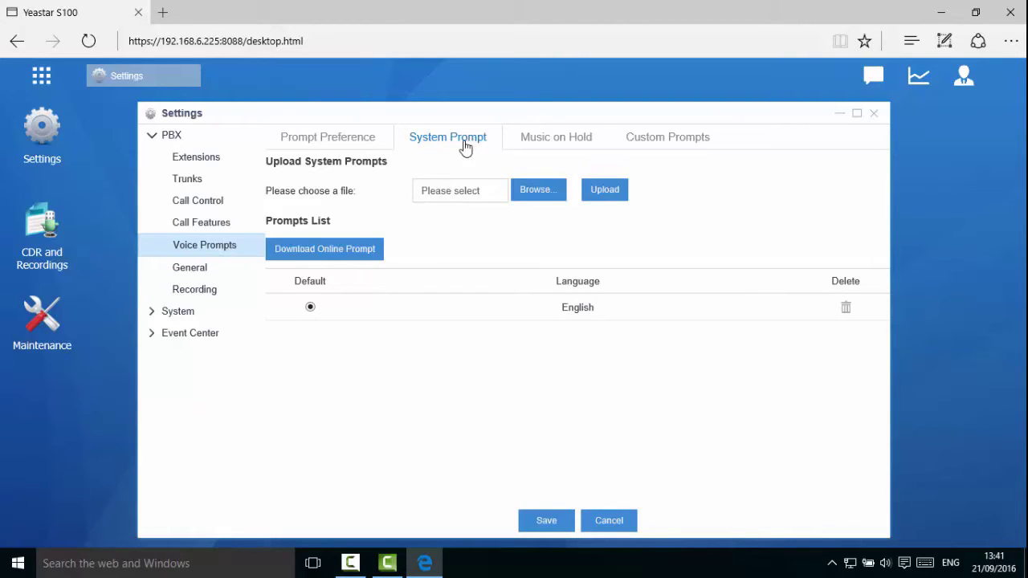
{"action": "left_click", "coordinate": [360, 252]}
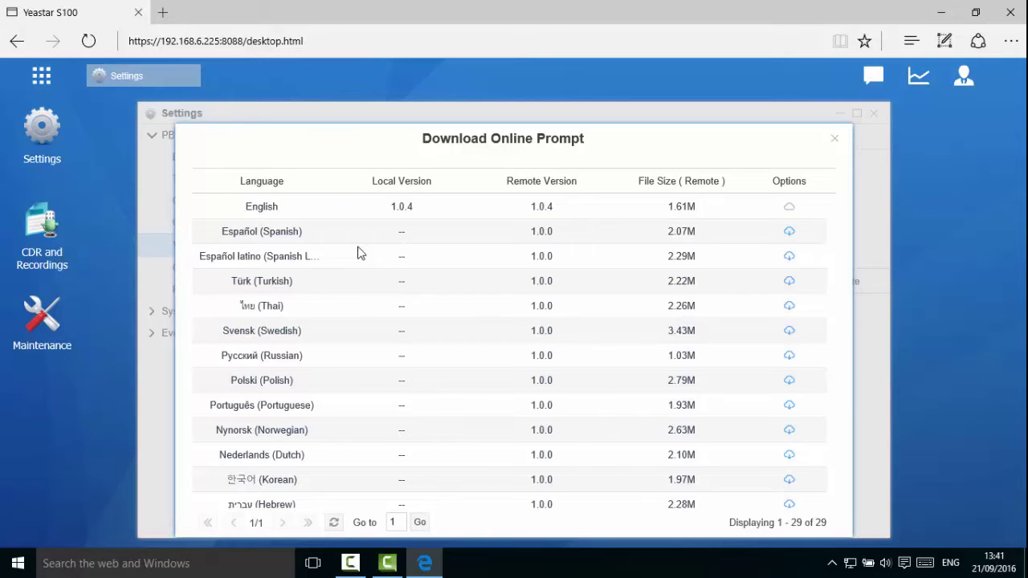
Download the Español (Spanish) prompt pack and save the prompts list.
{"action": "left_click", "coordinate": [790, 233]}
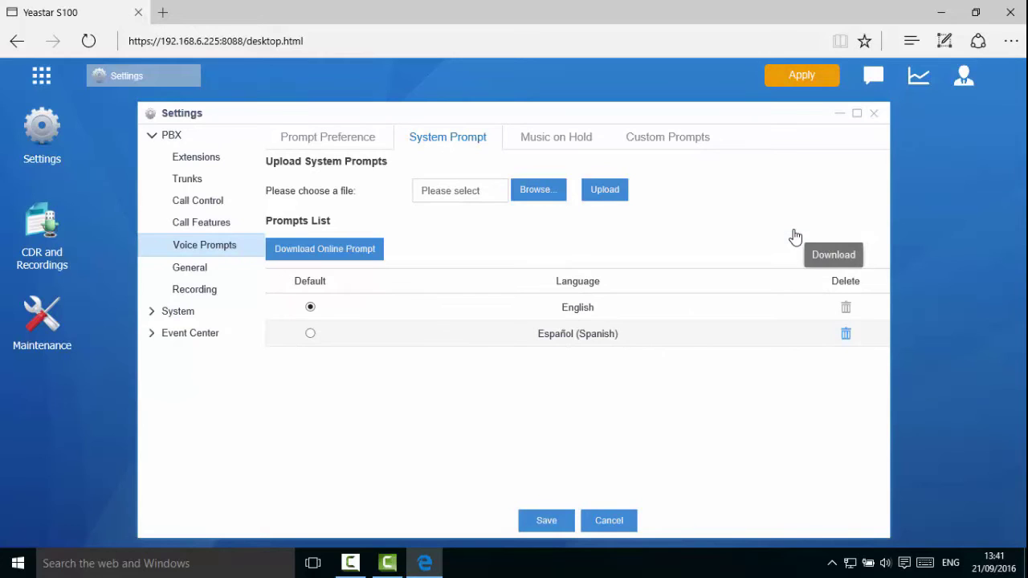
{"action": "left_click", "coordinate": [567, 521]}
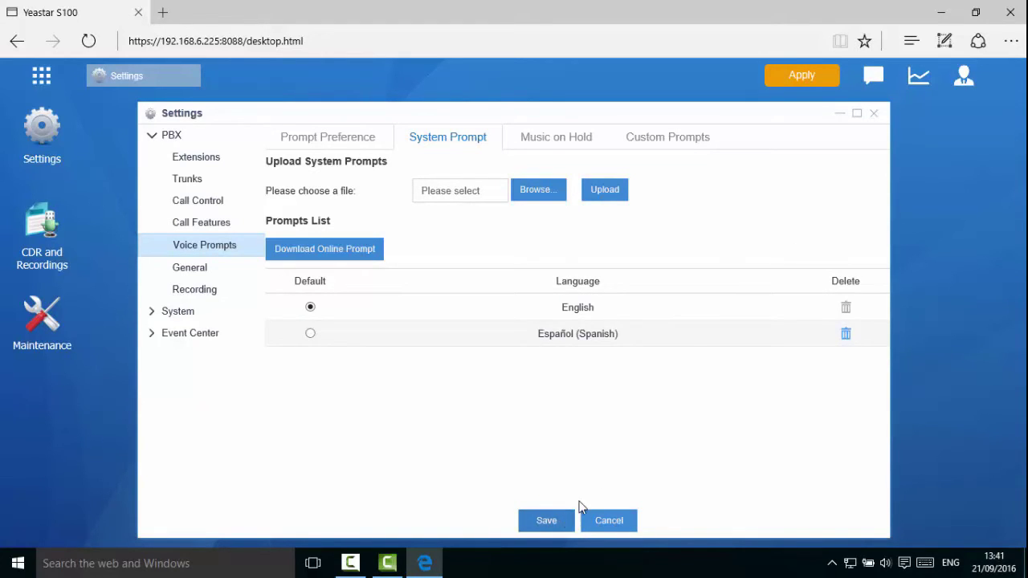
Apply pending changes, then upload sound-zh-1.0.5.tar from the Desktop as a prompt package.
{"action": "left_click", "coordinate": [802, 80]}
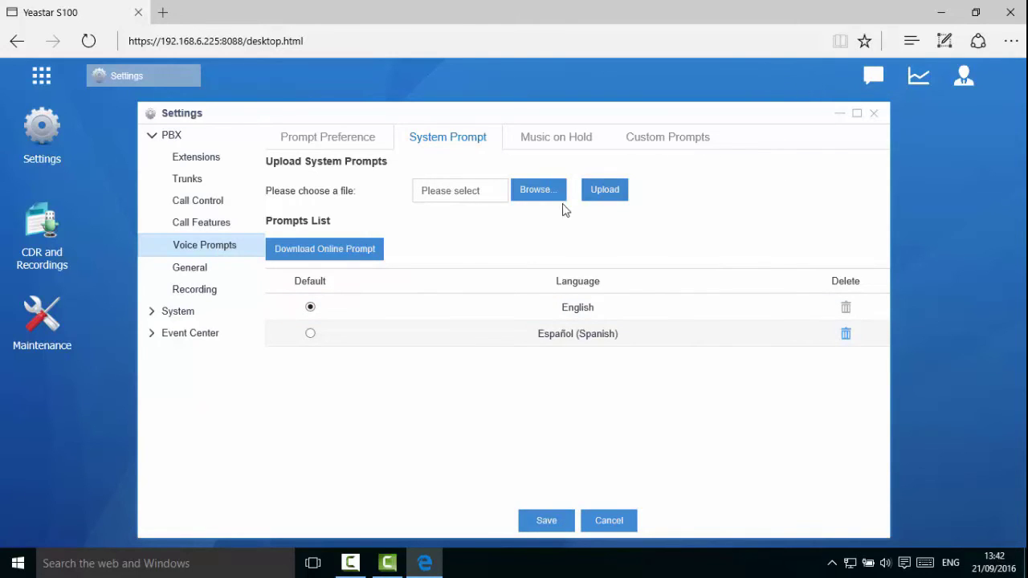
{"action": "left_click", "coordinate": [536, 190]}
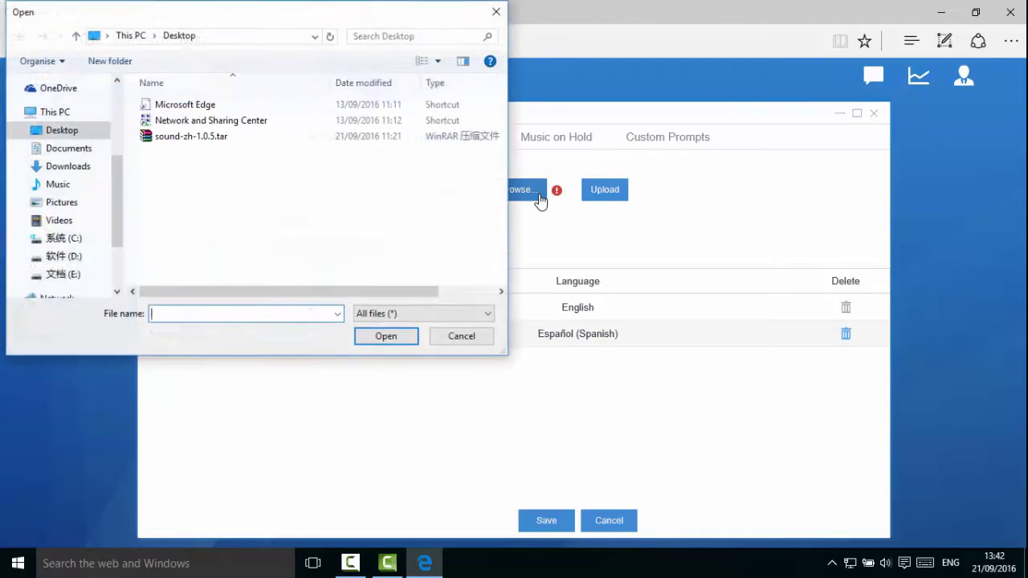
{"action": "left_click", "coordinate": [210, 138]}
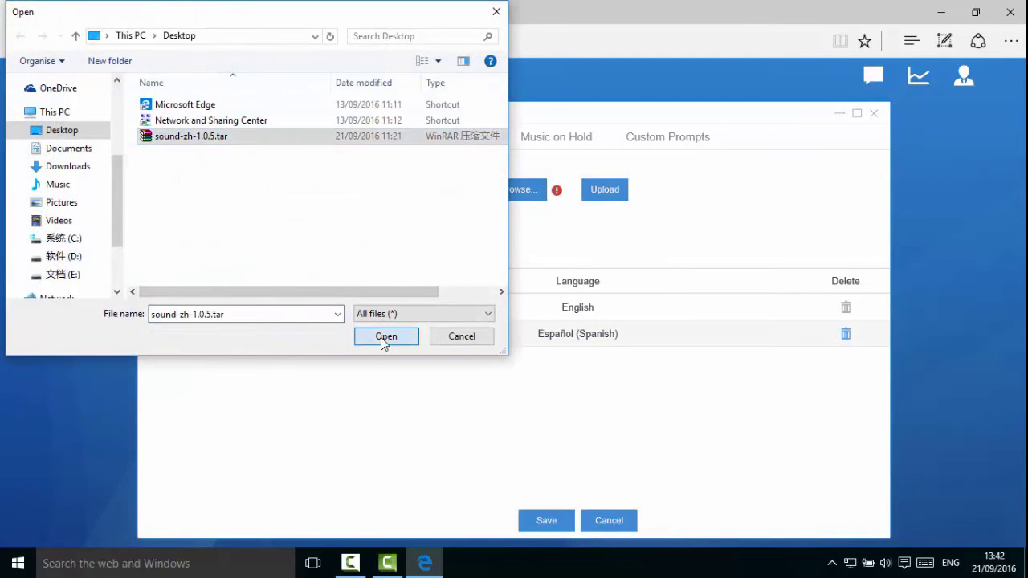
{"action": "left_click", "coordinate": [379, 336]}
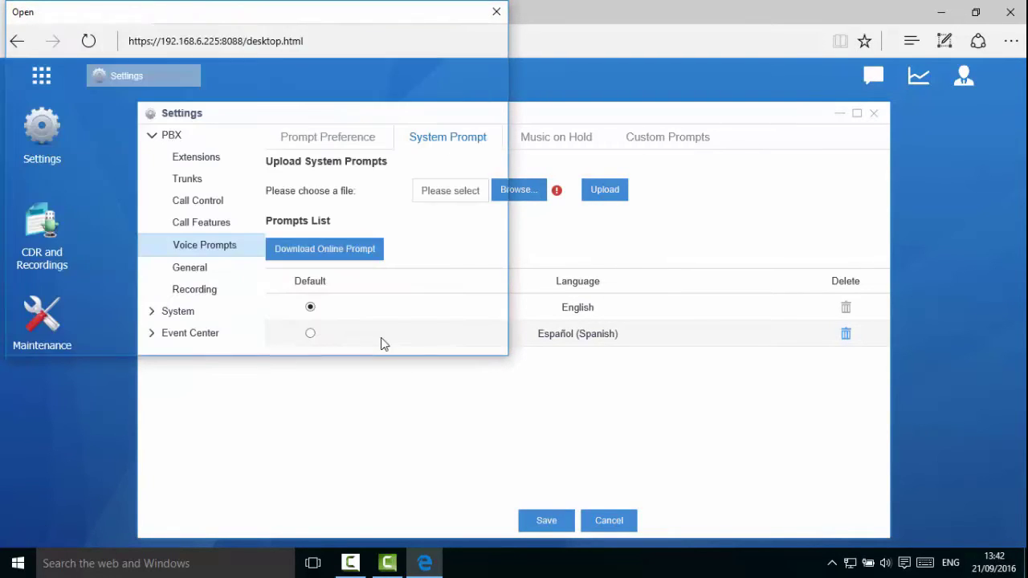
{"action": "left_click", "coordinate": [601, 199]}
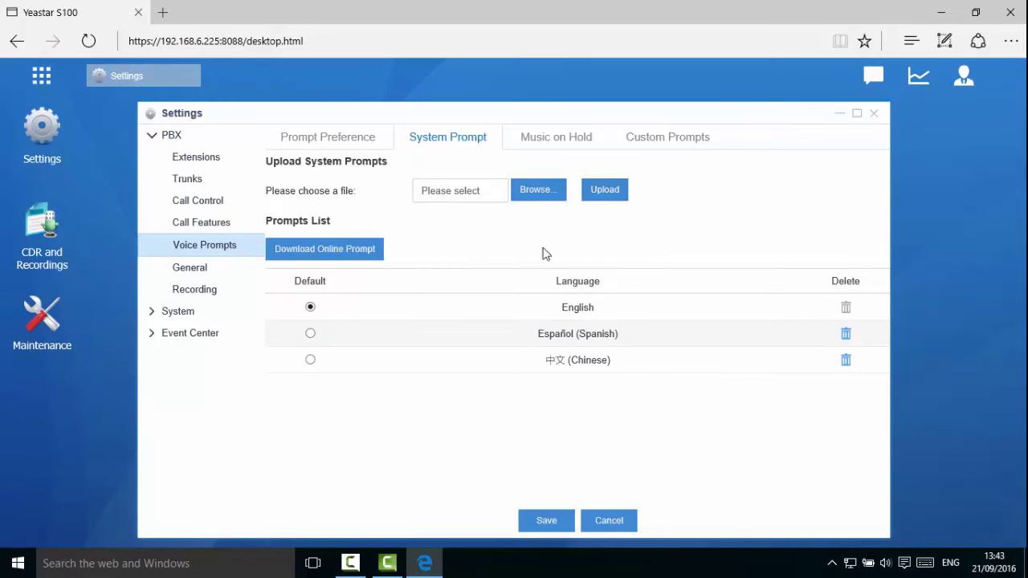
Keep English as the default prompt language, then save and apply the configuration.
{"action": "left_click", "coordinate": [491, 313]}
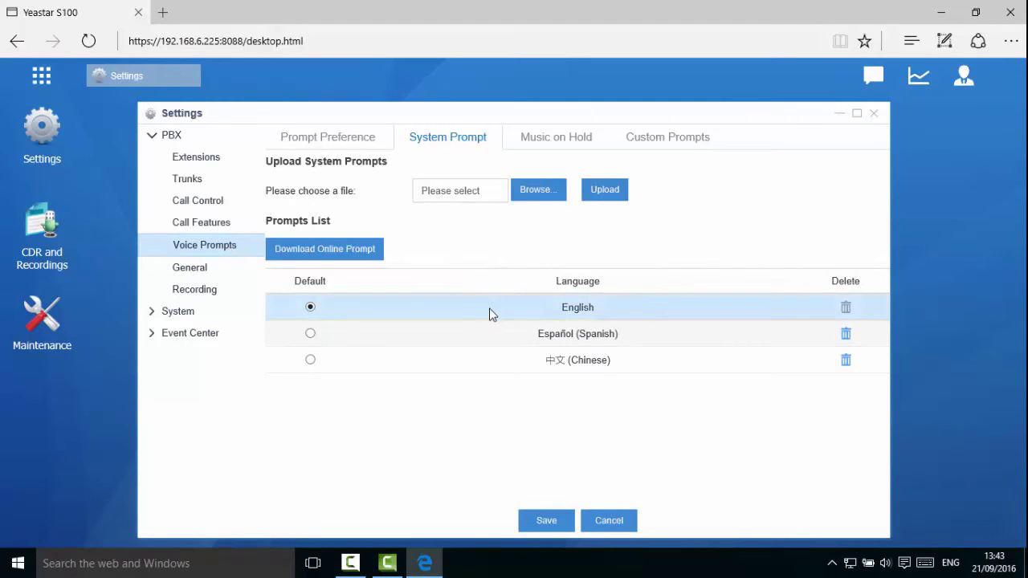
{"action": "left_click", "coordinate": [546, 522]}
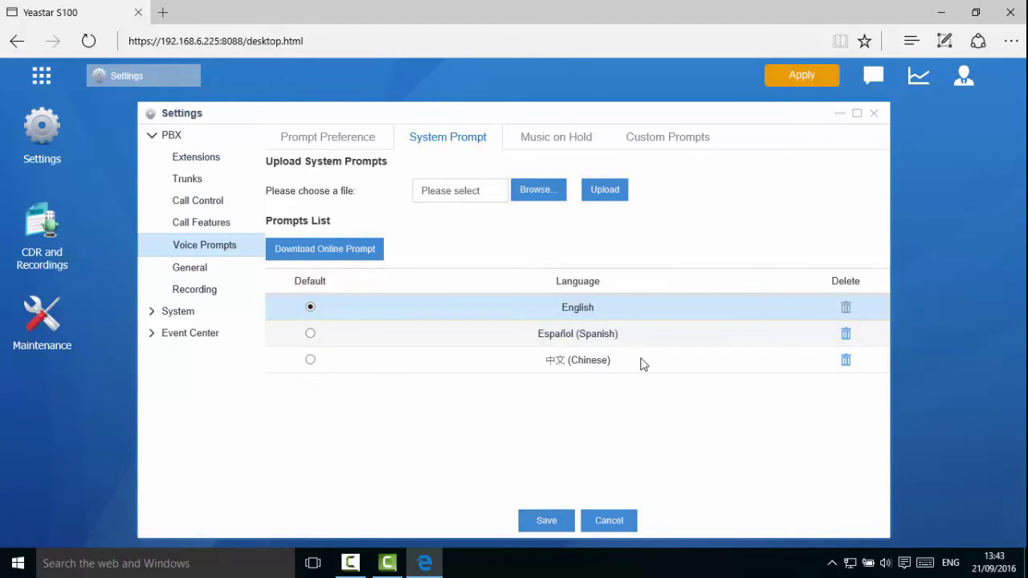
{"action": "left_click", "coordinate": [799, 80]}
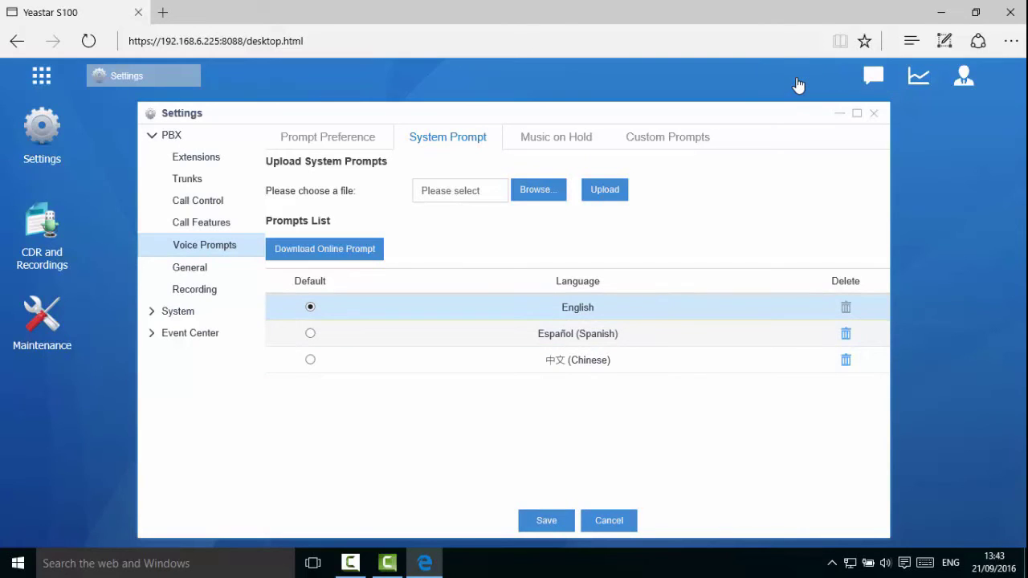